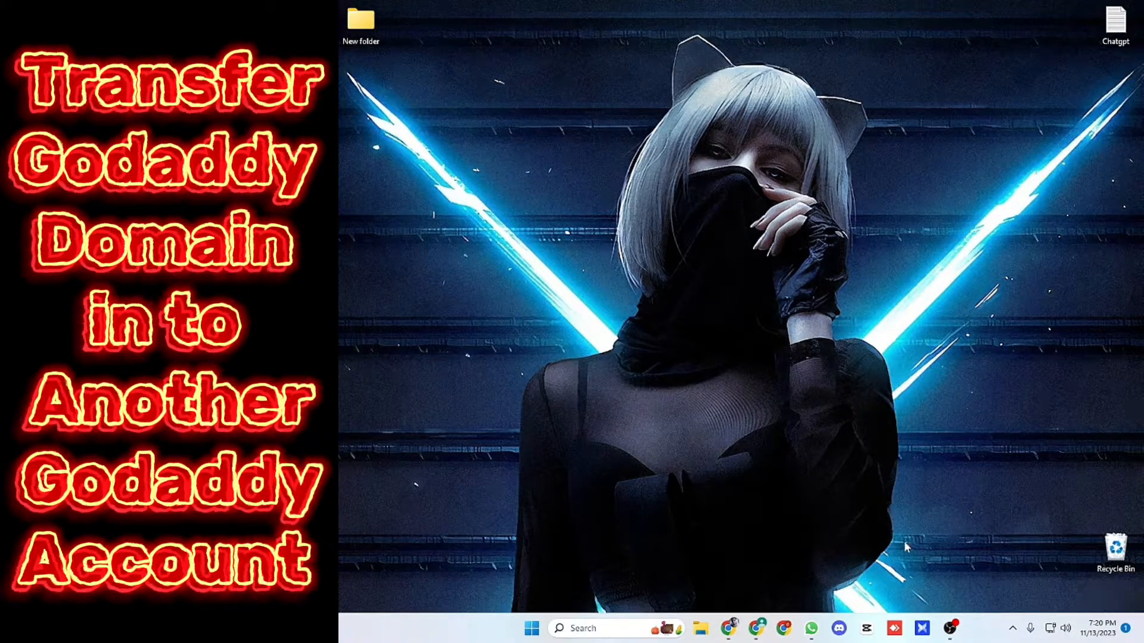
# Open the sending GoDaddy account, review its products, and check the browser window that belongs to the receiving account.
pyautogui.click(728, 629)
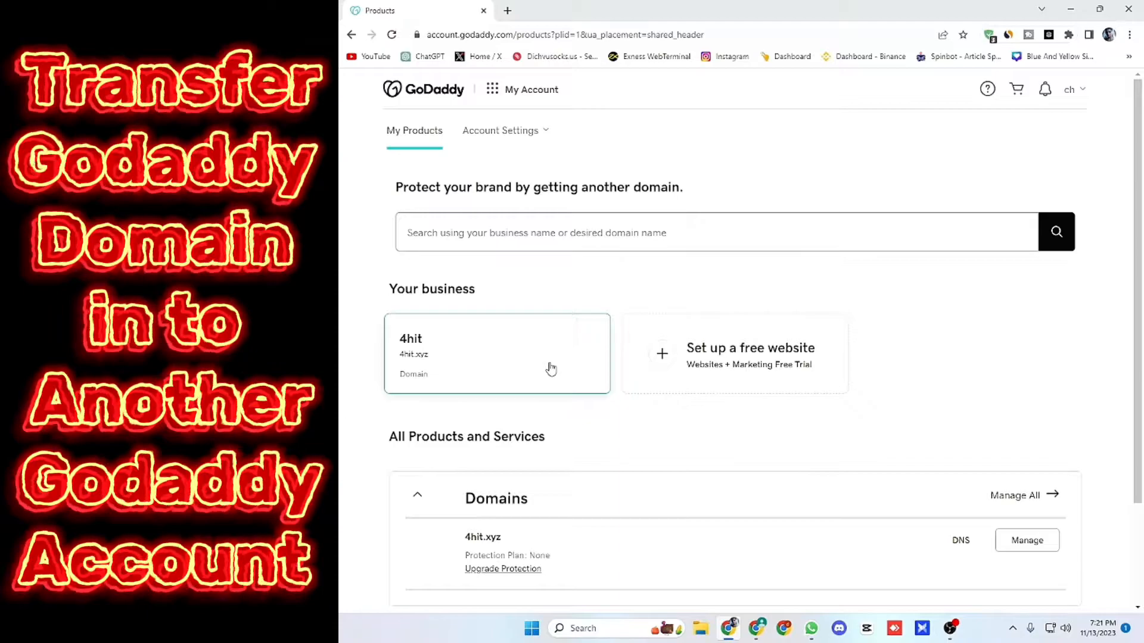
pyautogui.scroll(-2, 1141, 437)
pyautogui.moveTo(1143, 437); pyautogui.dragTo(1142, 241)
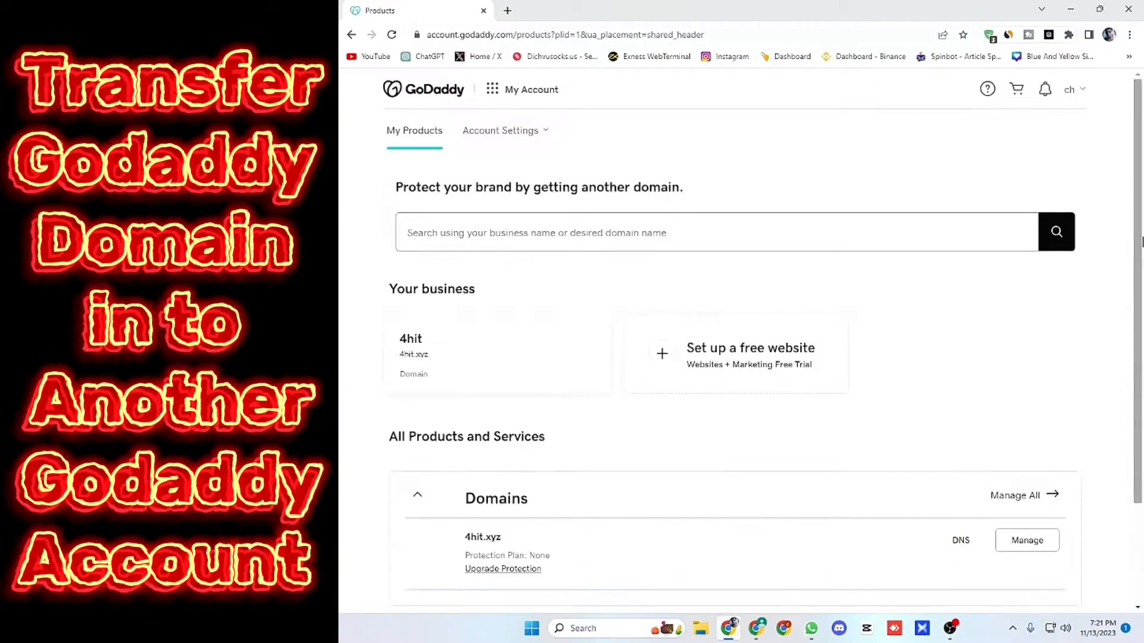
pyautogui.click(758, 629)
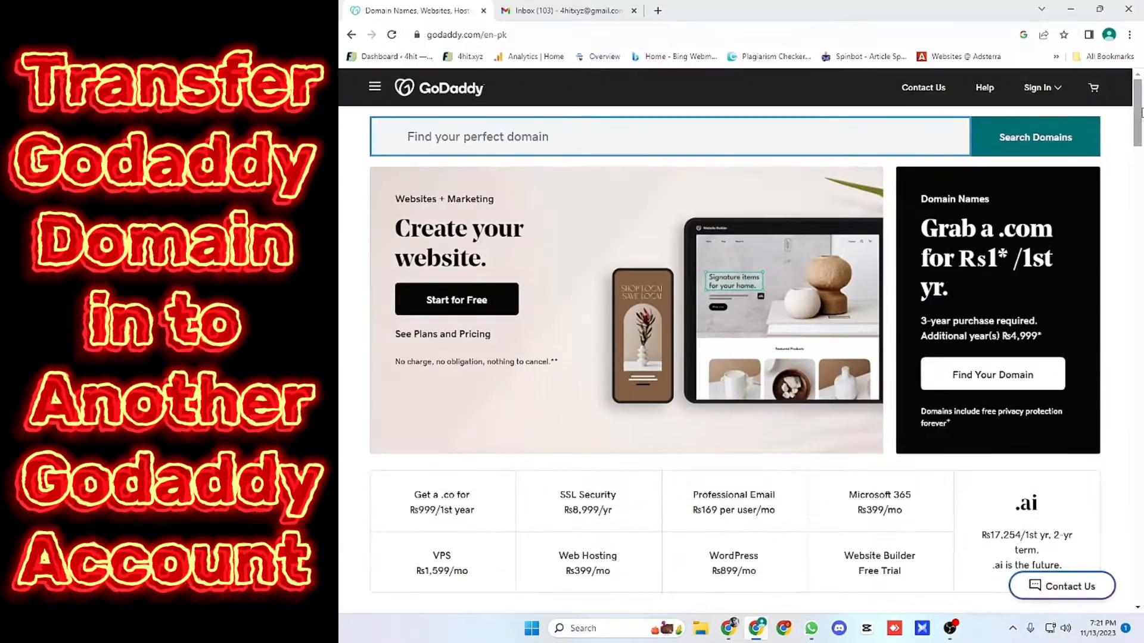
pyautogui.click(729, 628)
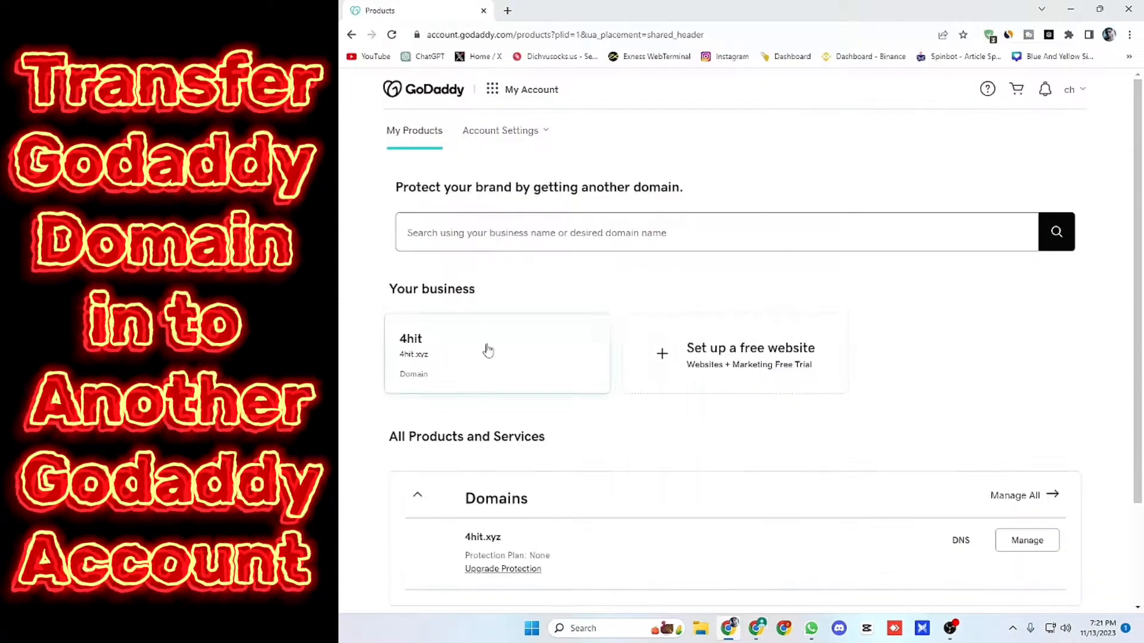
# Start a transfer to another GoDaddy account from the domain management pages and choose 4hit.xyz as the domain.
pyautogui.click(463, 358)
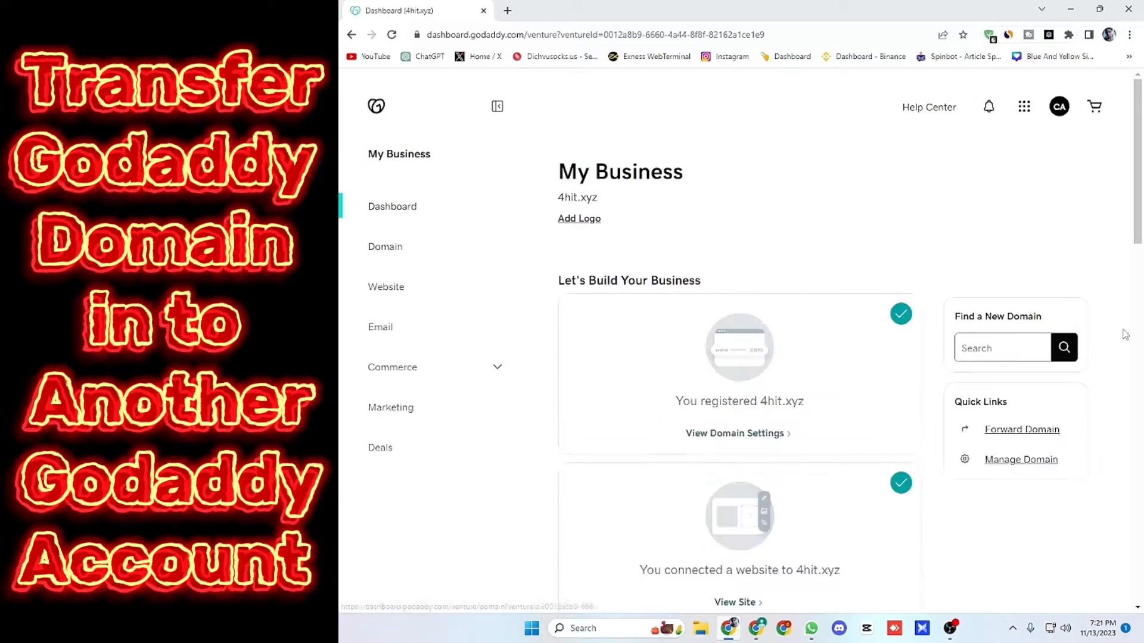
pyautogui.click(1035, 462)
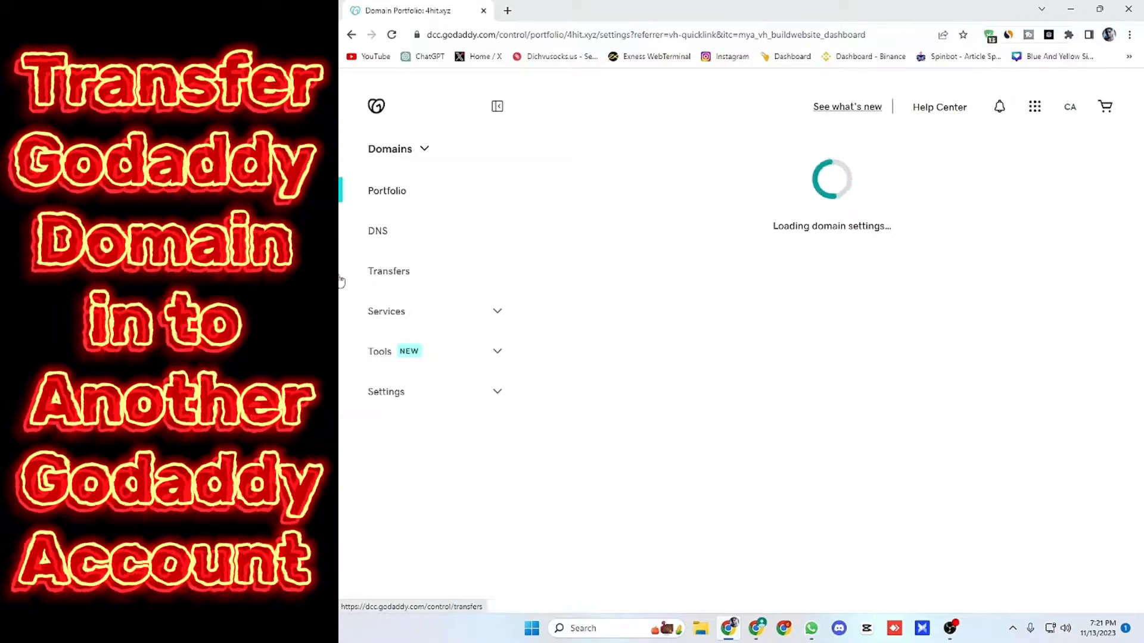
pyautogui.click(375, 272)
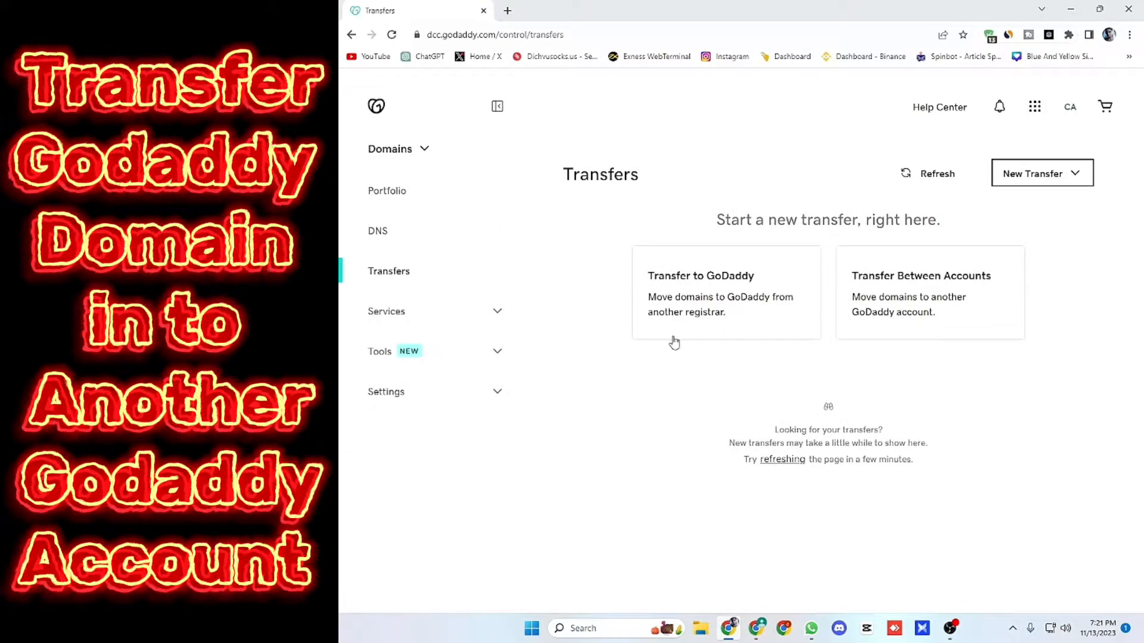
pyautogui.click(902, 296)
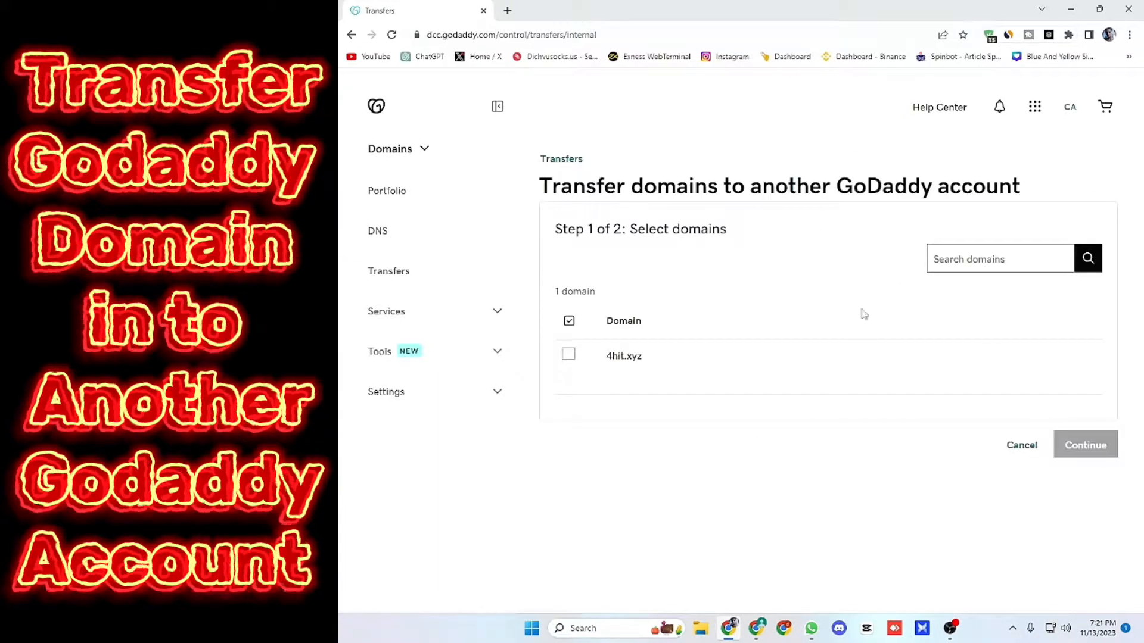
pyautogui.click(570, 356)
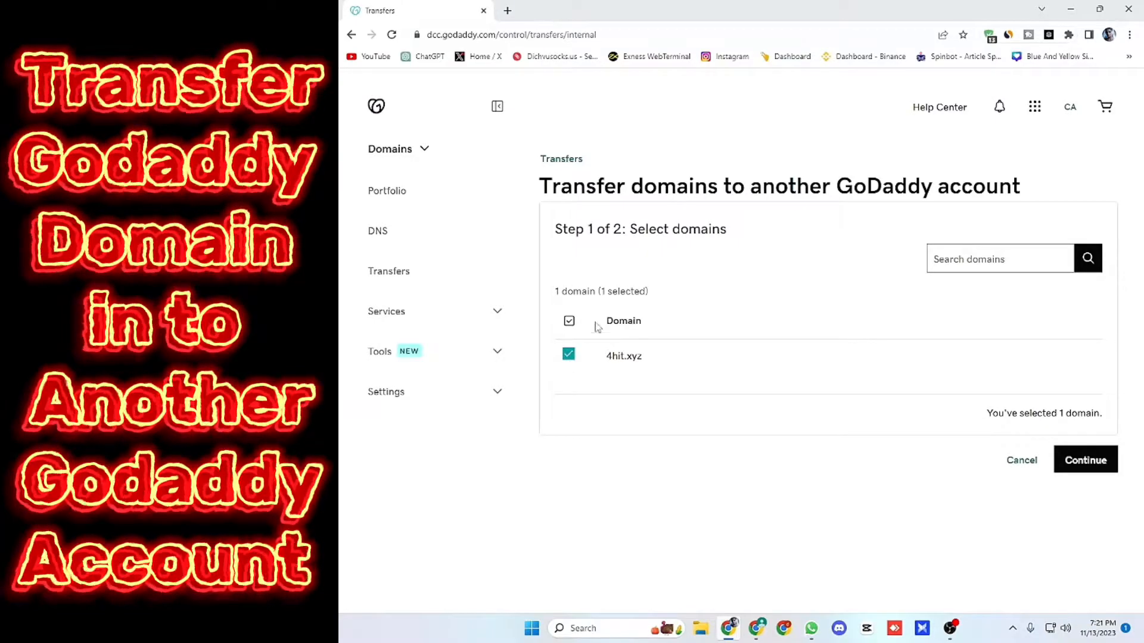
pyautogui.click(1084, 460)
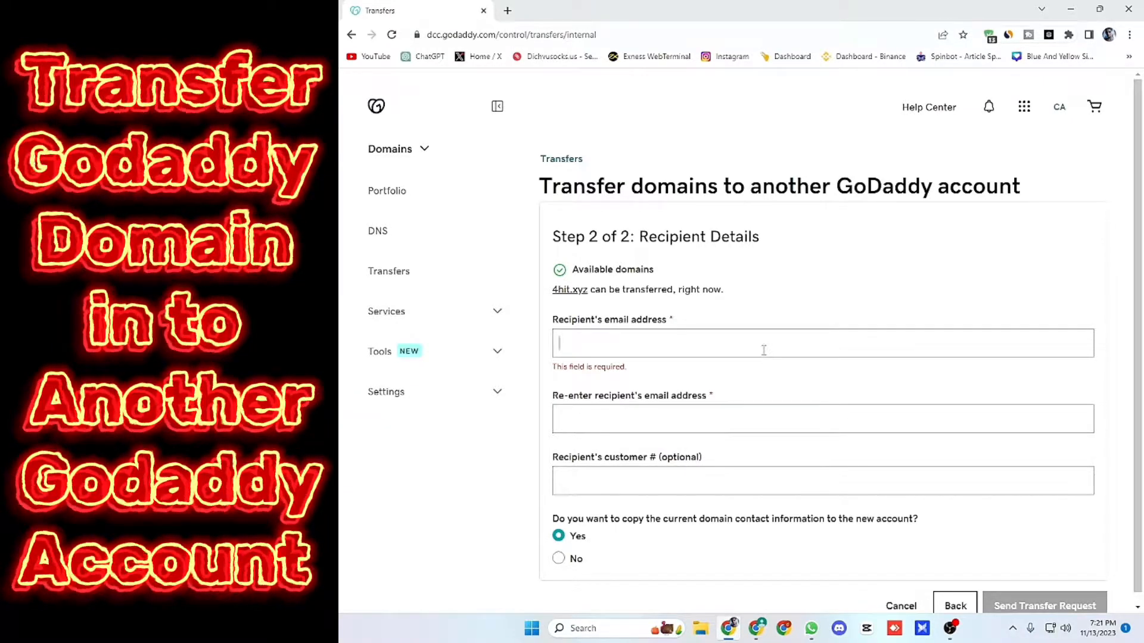
# Copy the receiving account's e-mail address from Gmail and enter it in both recipient e-mail fields of the transfer form.
pyautogui.click(757, 630)
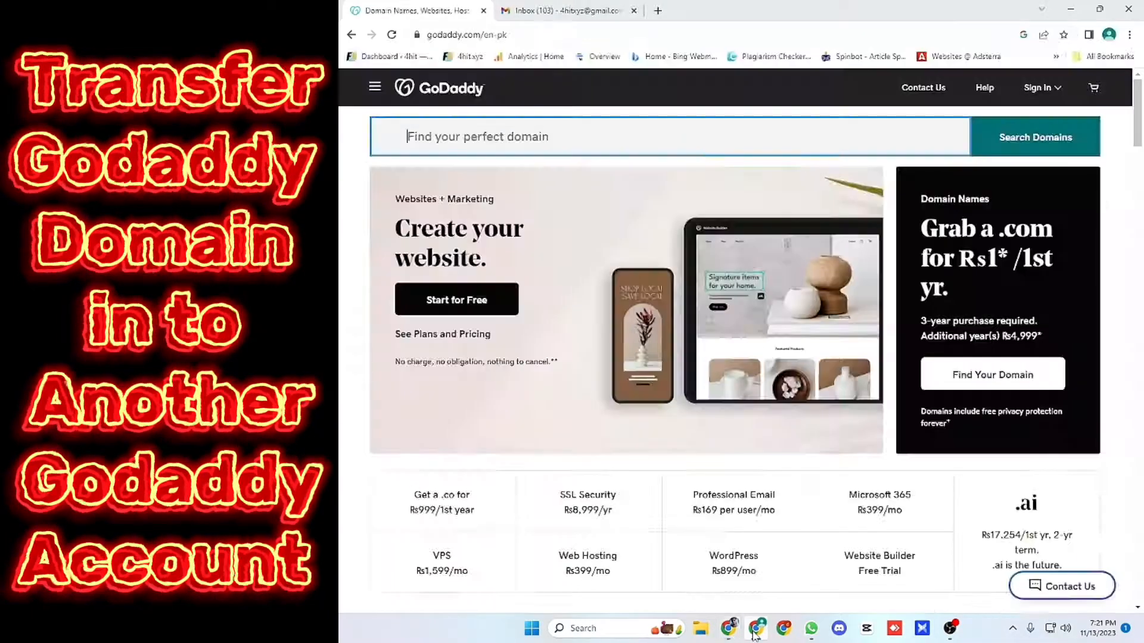
pyautogui.click(639, 7)
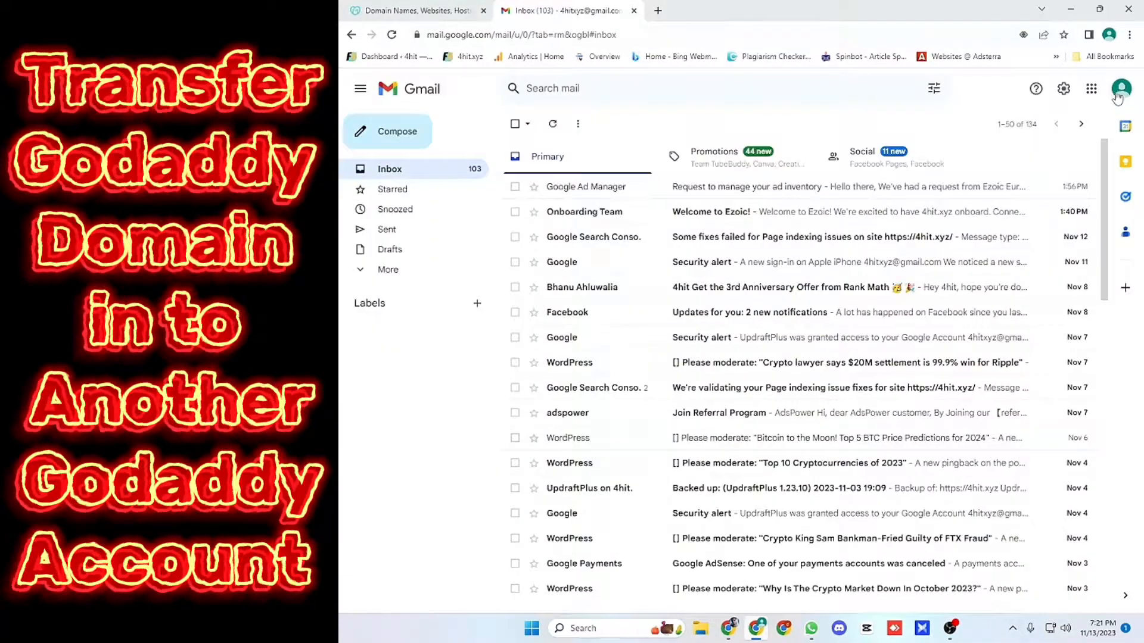
pyautogui.click(1119, 95)
pyautogui.tripleClick(990, 127)
pyautogui.hotkey('ctrl', 'c')
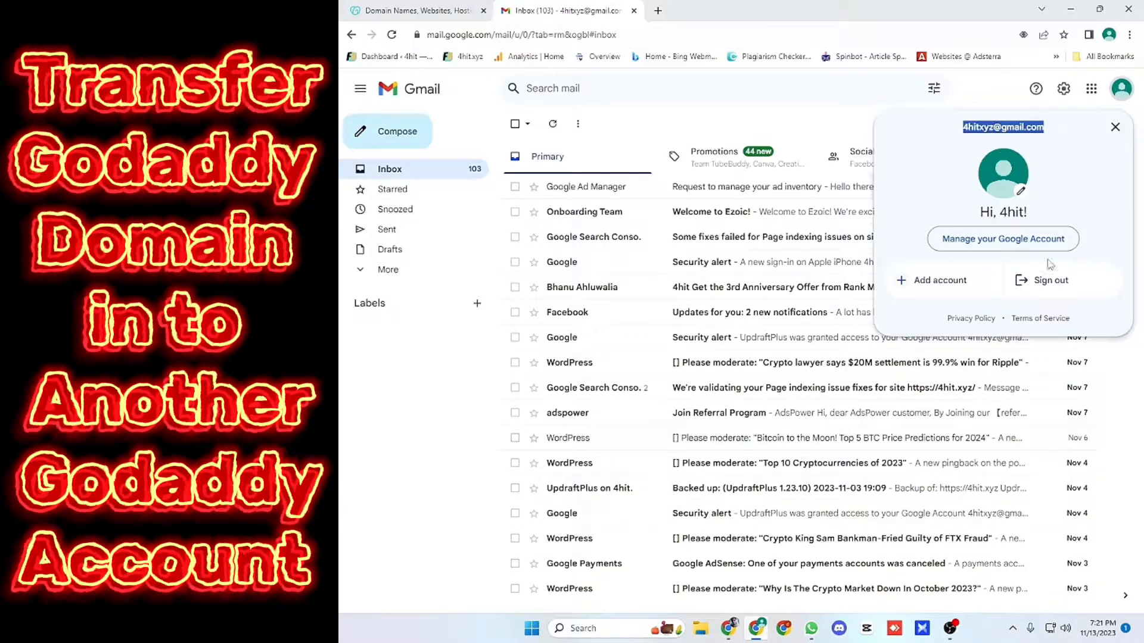
pyautogui.click(728, 628)
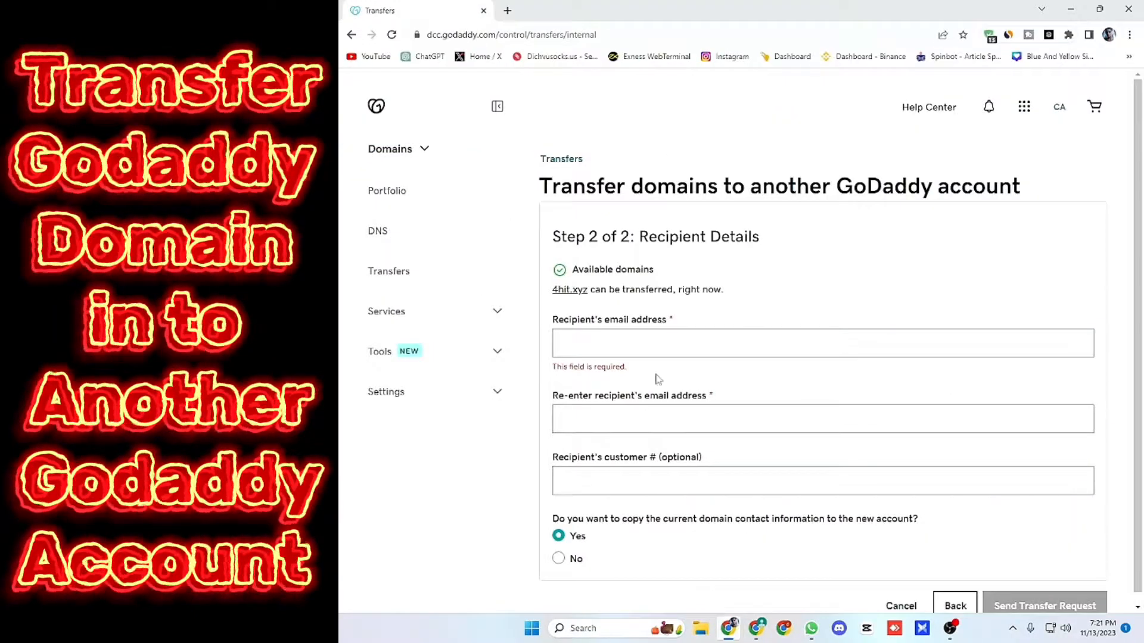
pyautogui.hotkey('ctrl', 'v')
pyautogui.hotkey('ctrl', 'v')
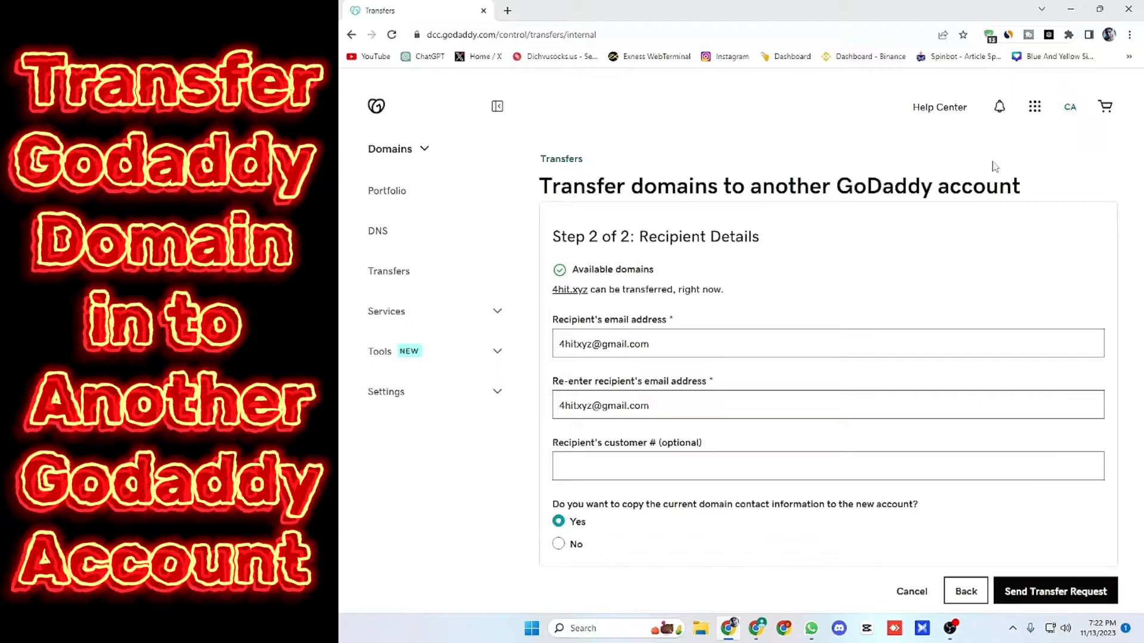
# Look up where the customer number is shown in the GoDaddy account details.
pyautogui.click(1070, 110)
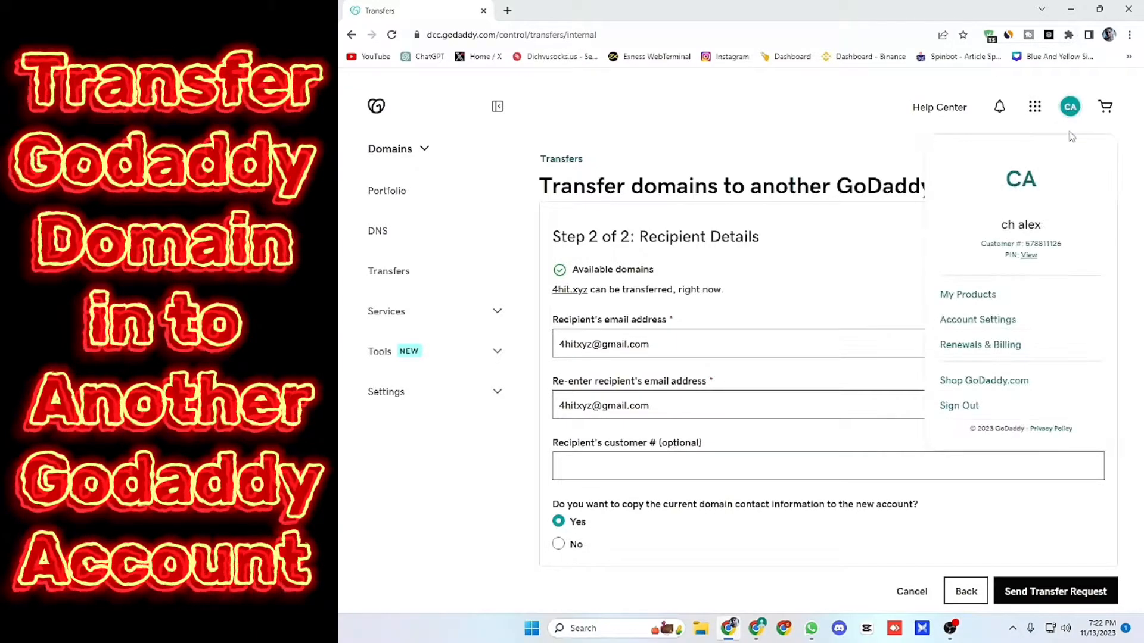
pyautogui.moveTo(980, 244); pyautogui.dragTo(1023, 244)
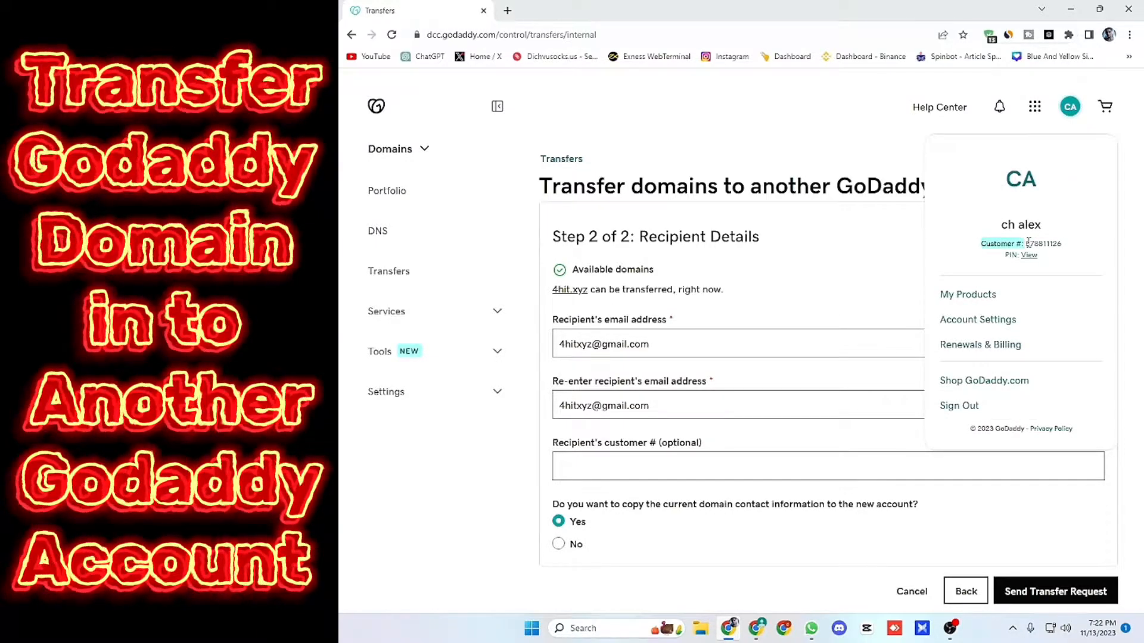
pyautogui.click(1028, 241)
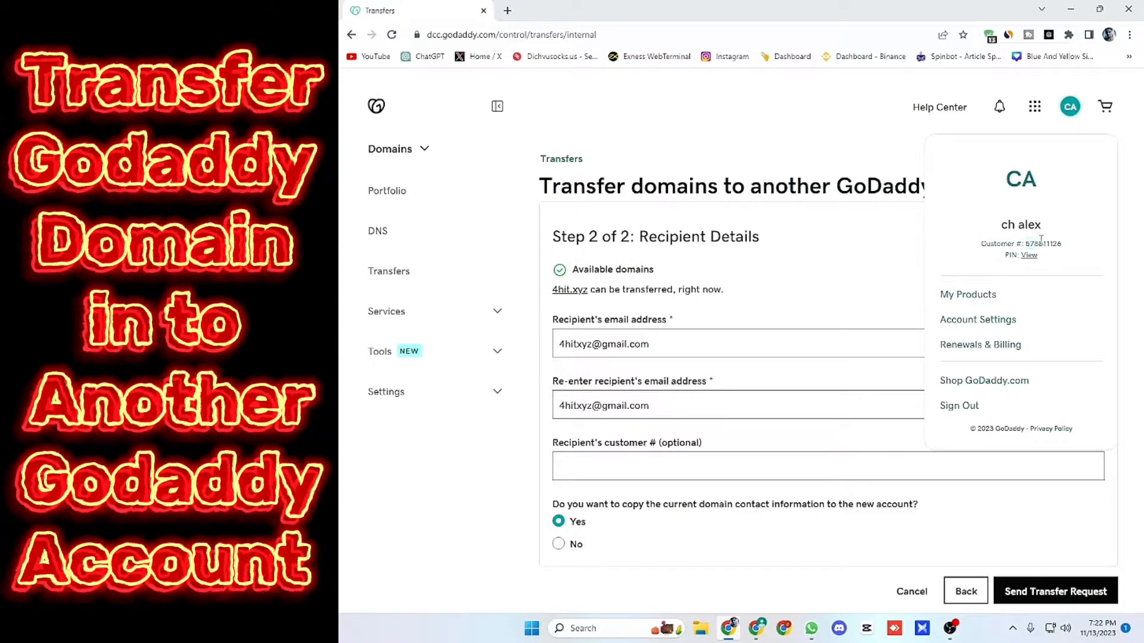
pyautogui.tripleClick(1041, 241)
pyautogui.click(1062, 244)
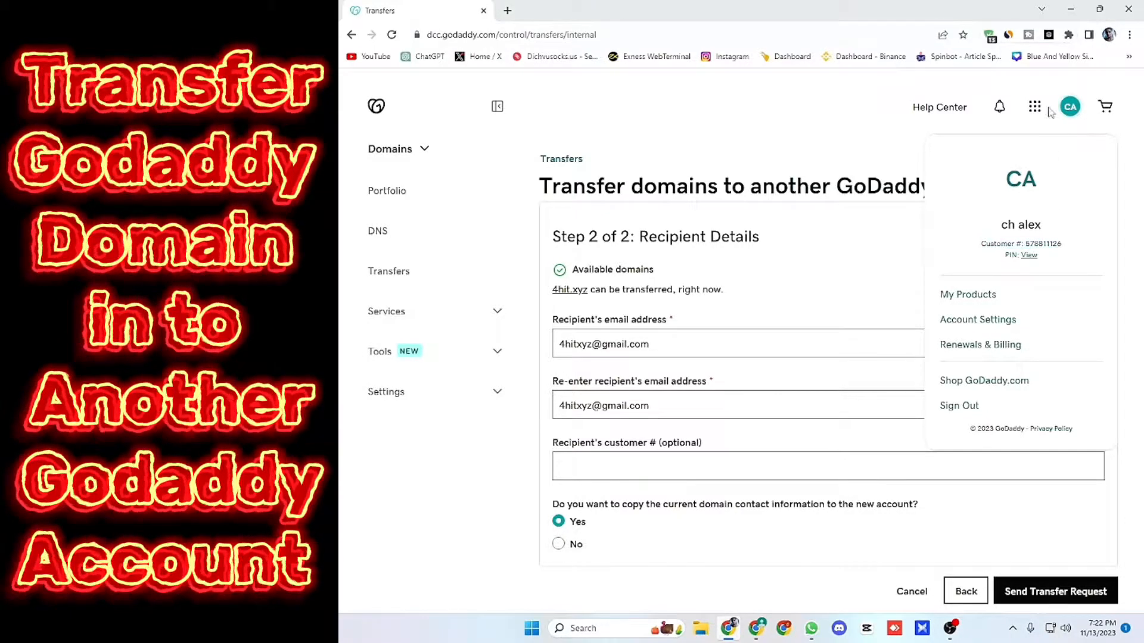
pyautogui.click(1064, 83)
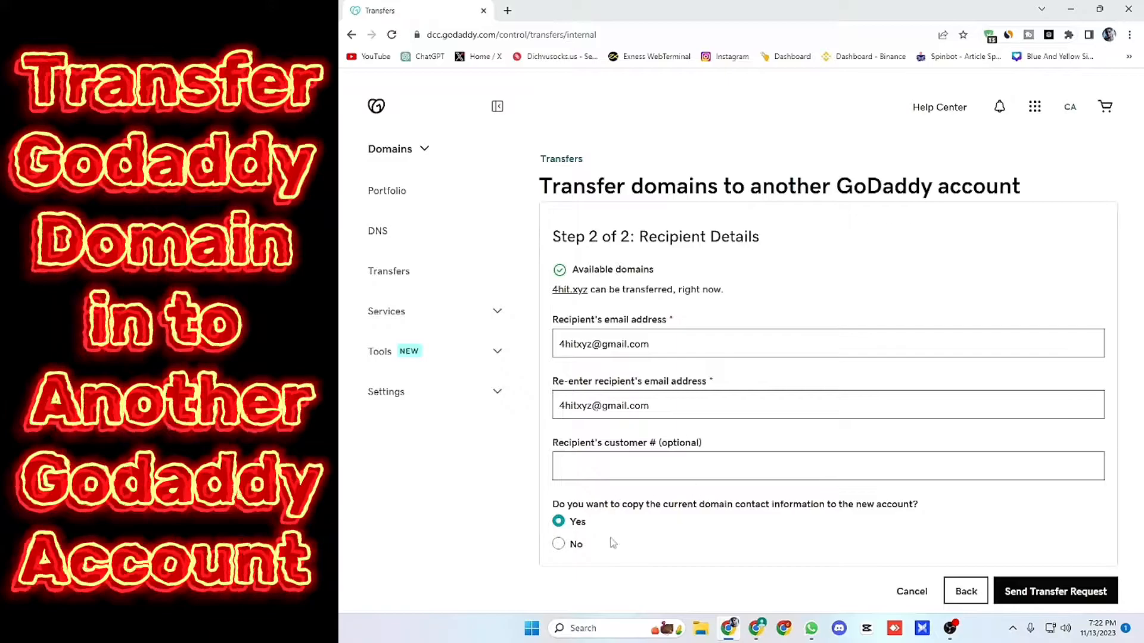
# Choose No for copying the current domain contact information and send the transfer request.
pyautogui.click(572, 546)
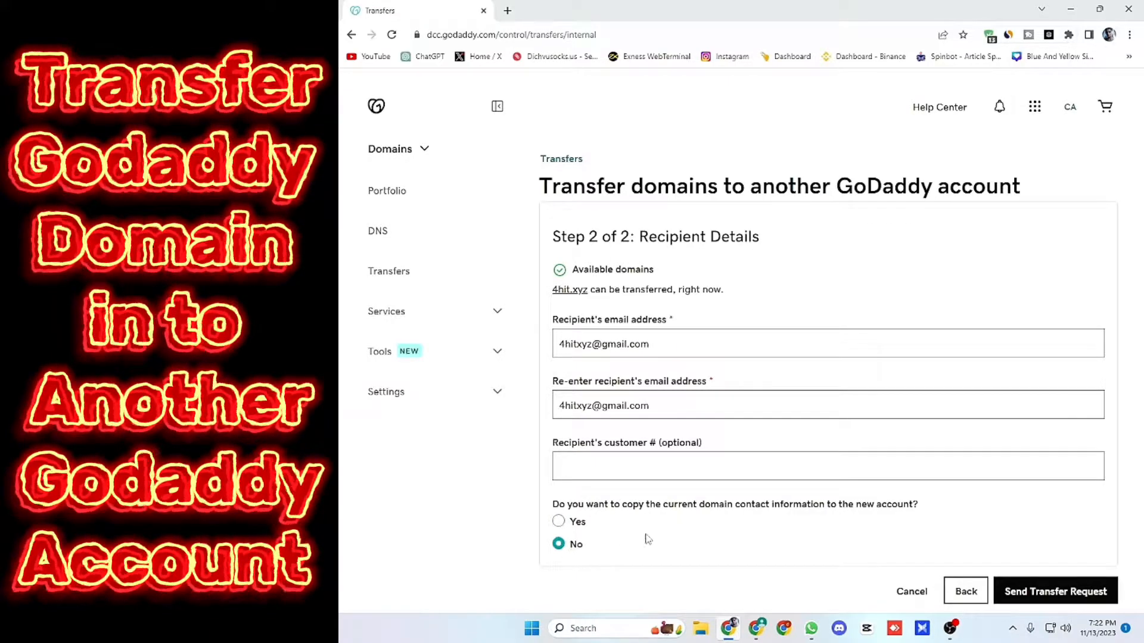
pyautogui.click(1045, 593)
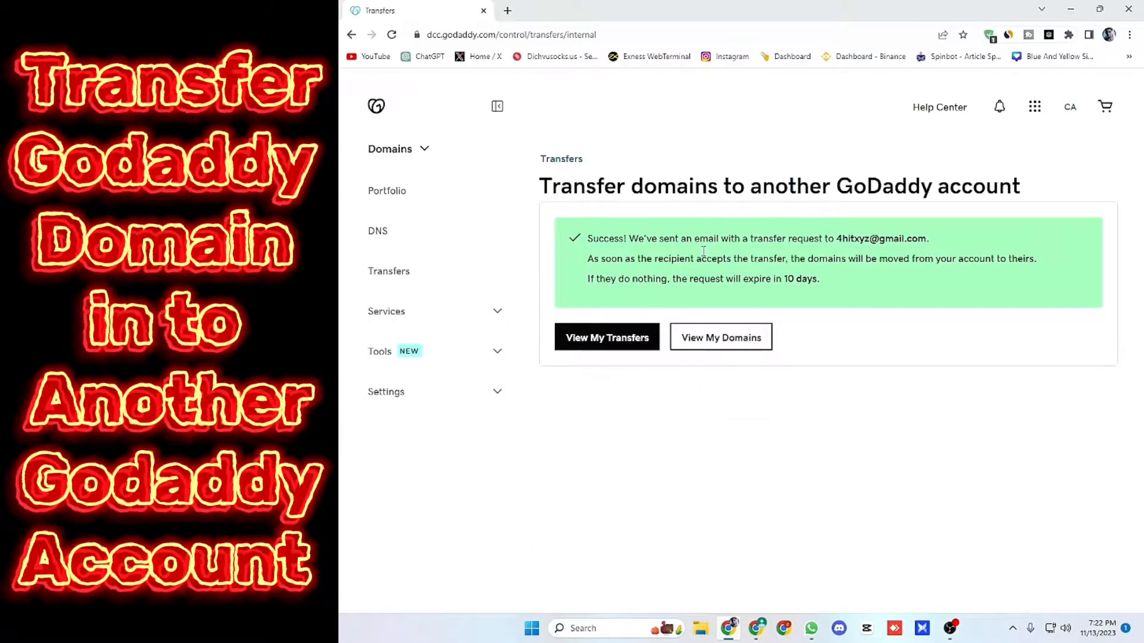
# Refresh the receiving account's Gmail inbox and open GoDaddy's e-mail about pending changes to the domain account.
pyautogui.click(757, 628)
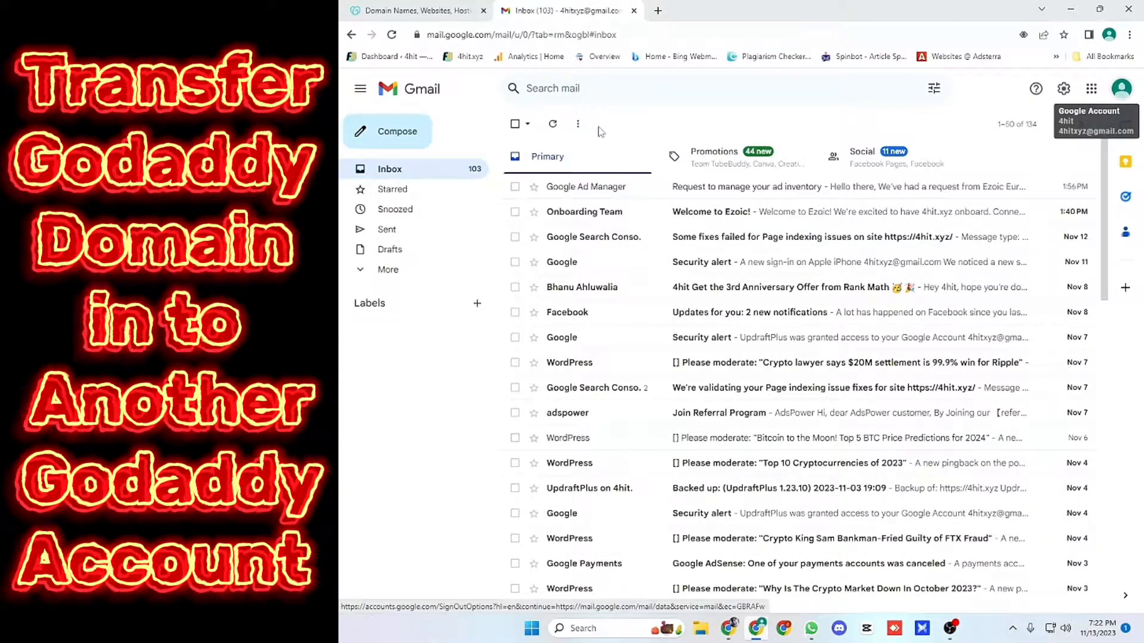
pyautogui.press('F5')
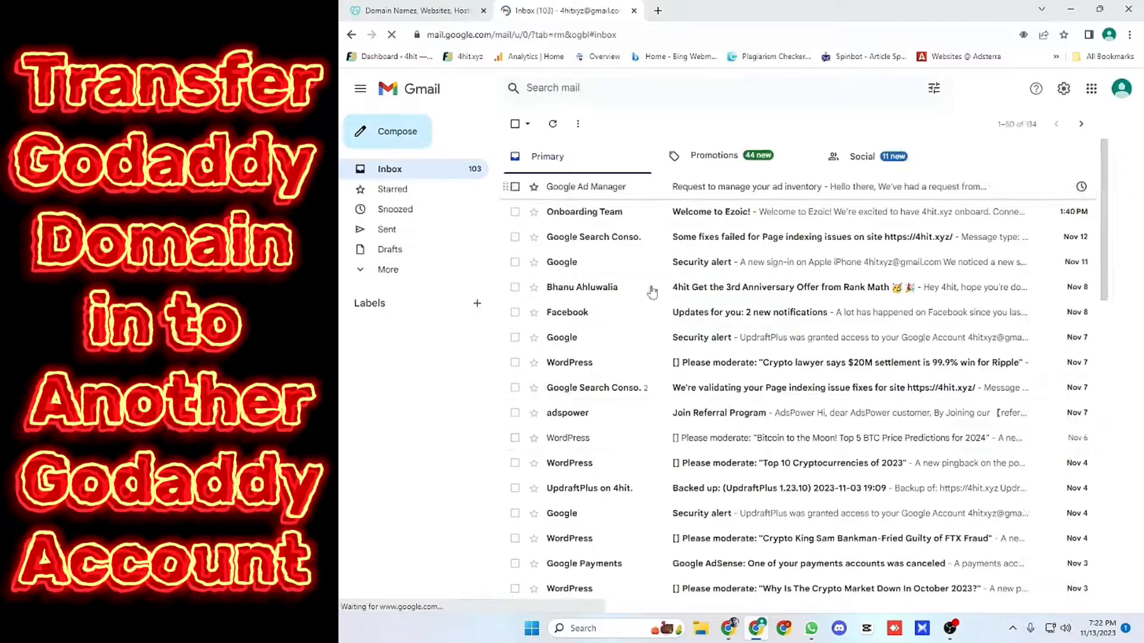
pyautogui.click(729, 629)
pyautogui.click(599, 347)
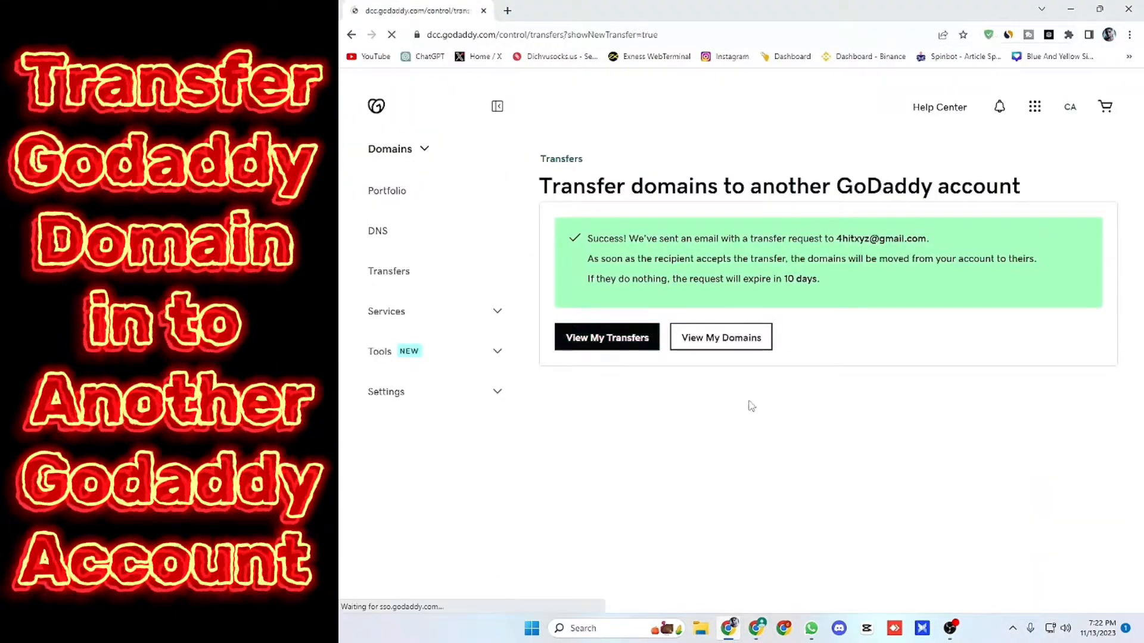
pyautogui.click(756, 629)
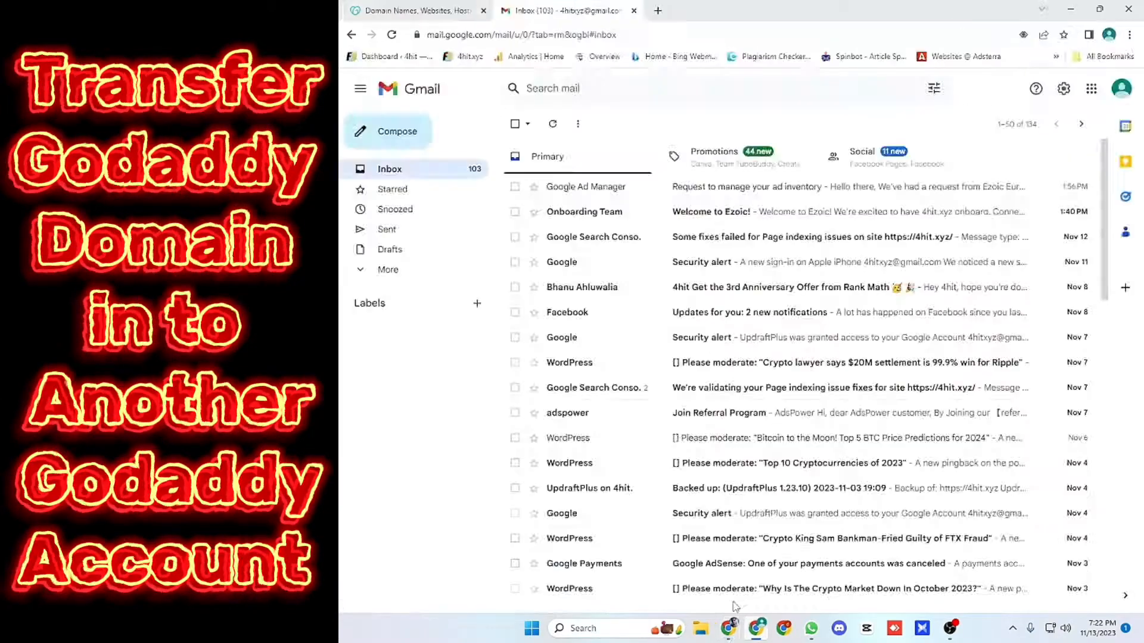
pyautogui.press('F5')
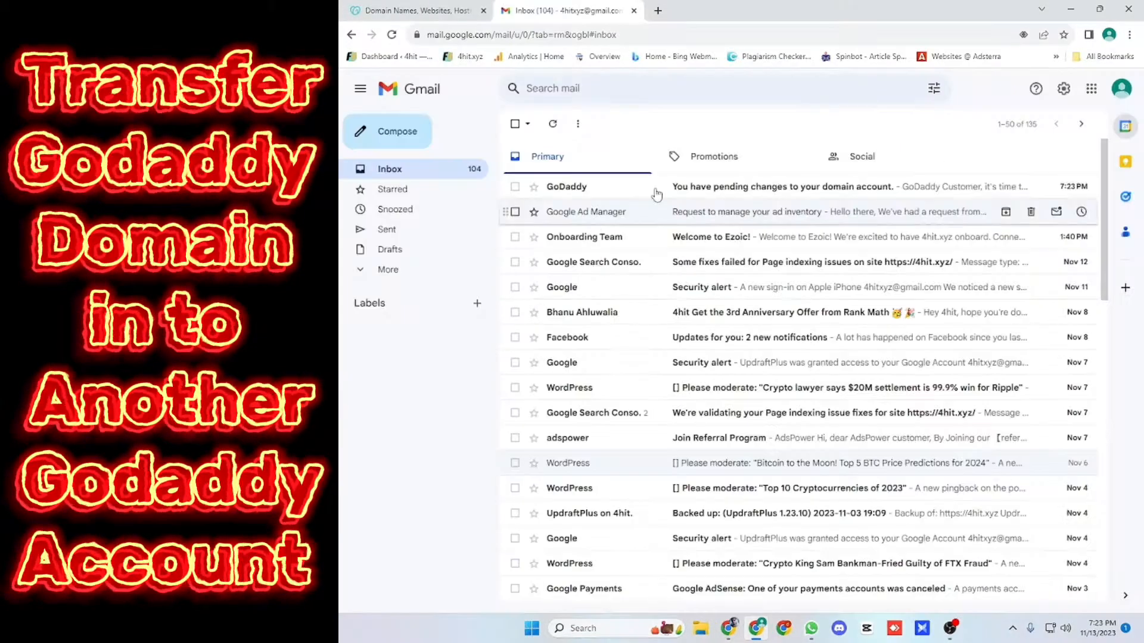
pyautogui.click(1120, 95)
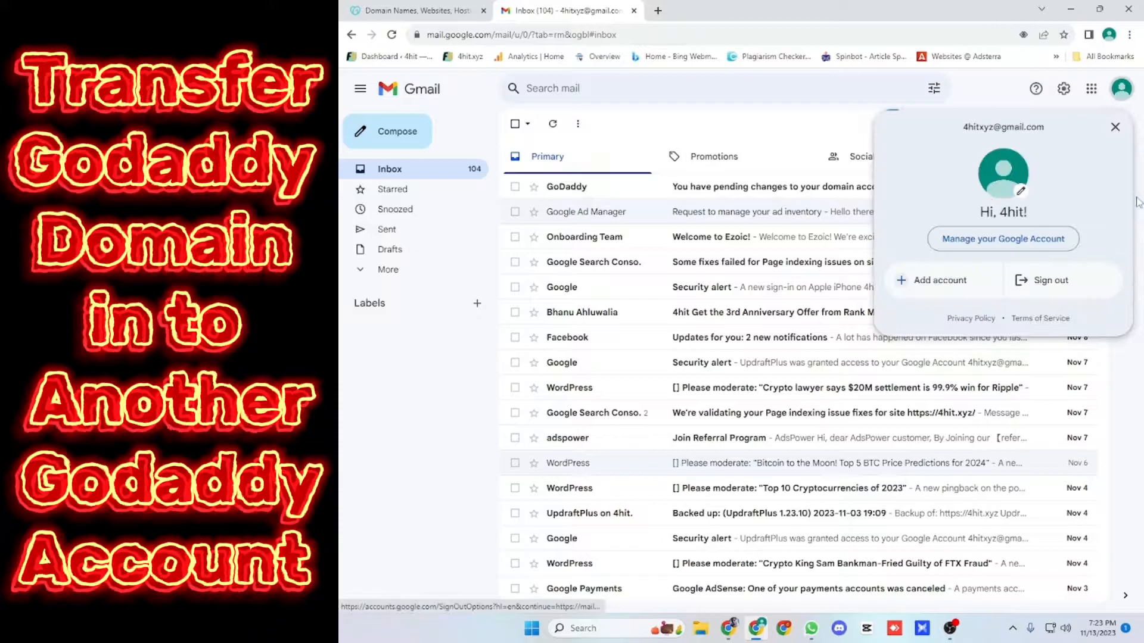
pyautogui.click(727, 158)
pyautogui.click(783, 191)
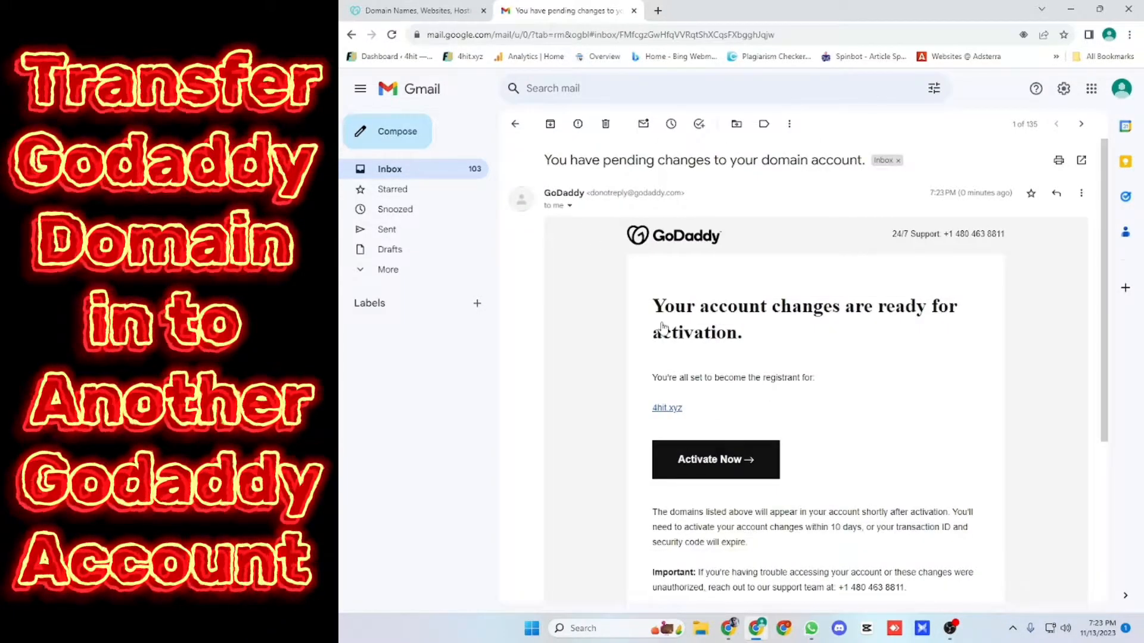
# Activate the domain changes from the e-mail and sign in to GoDaddy with the recipient's Google account.
pyautogui.click(694, 466)
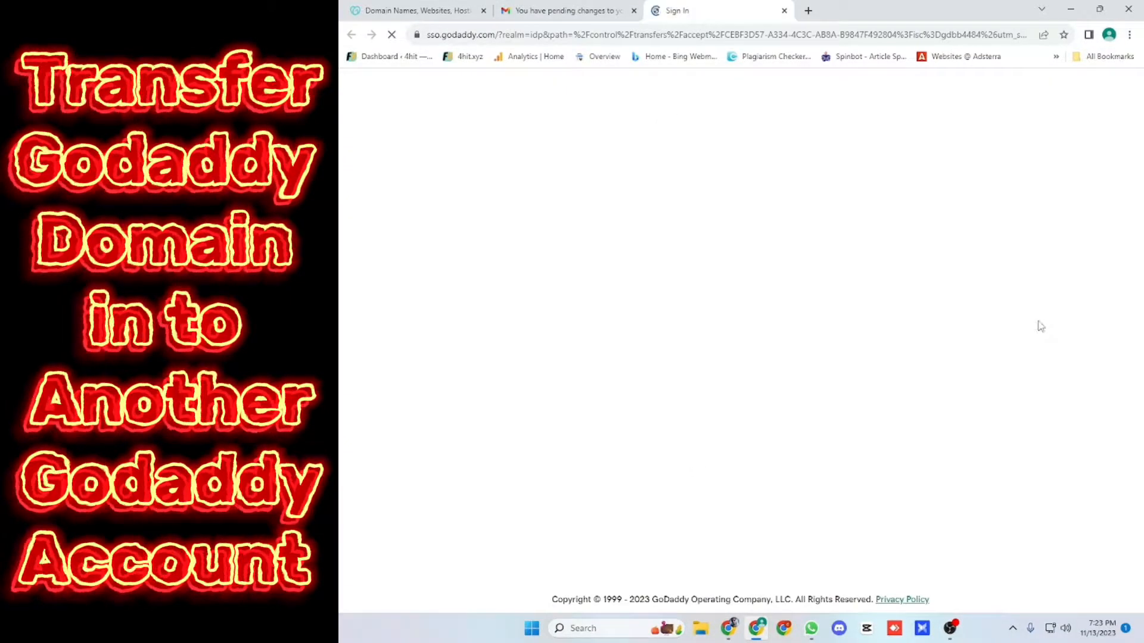
pyautogui.click(778, 395)
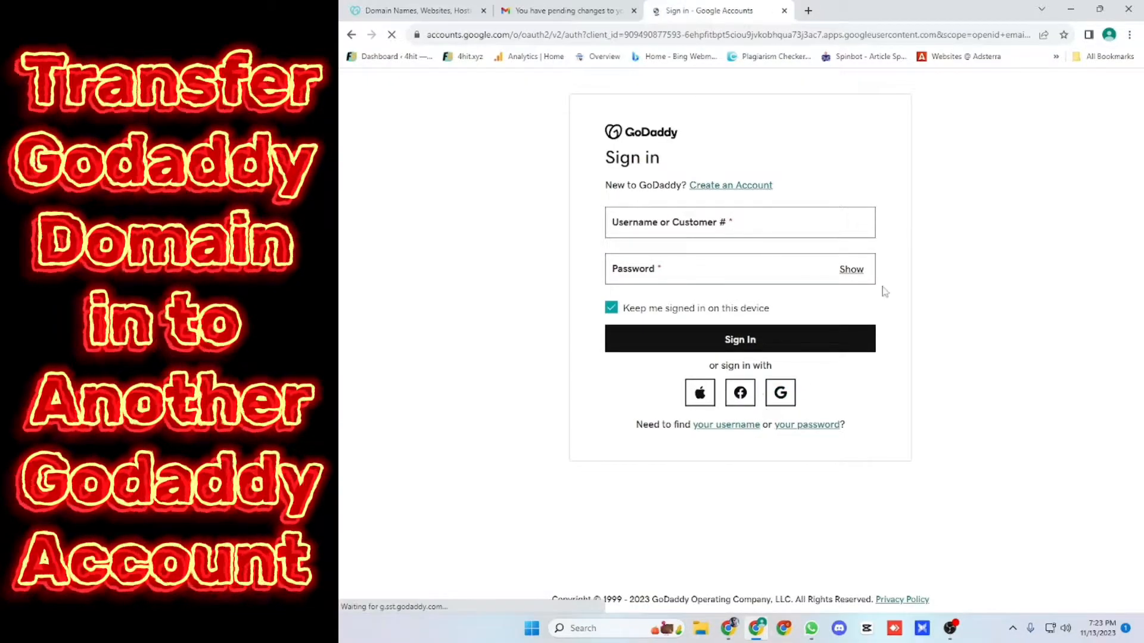
pyautogui.click(707, 323)
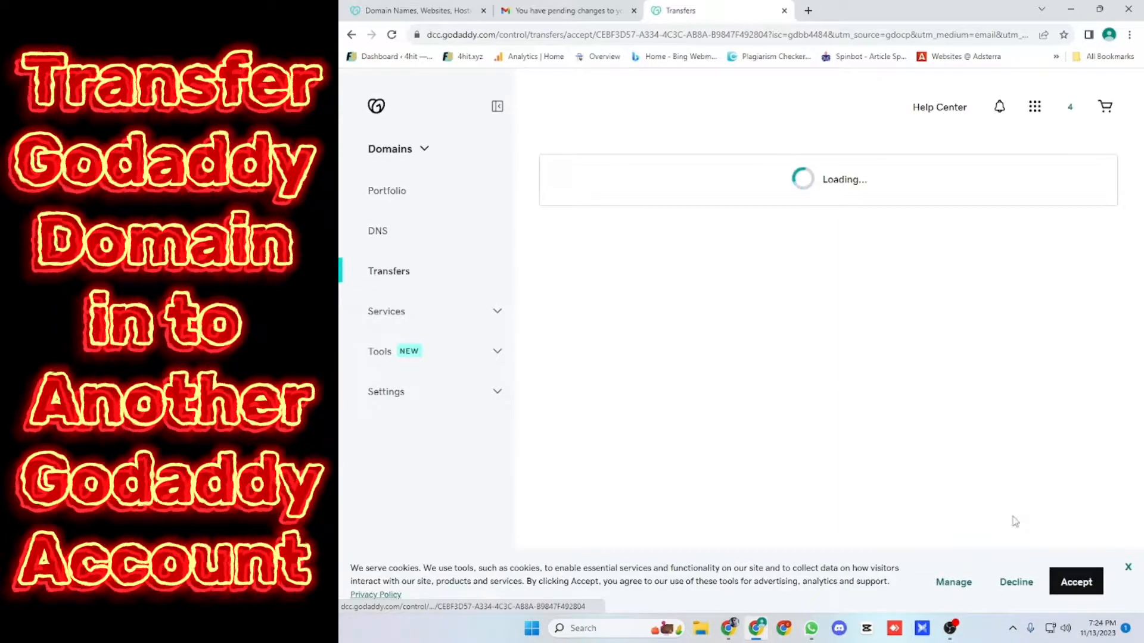
# Accept the cookies and go through the registrant contact form for accepting the 4hit.xyz account transfer.
pyautogui.click(1080, 582)
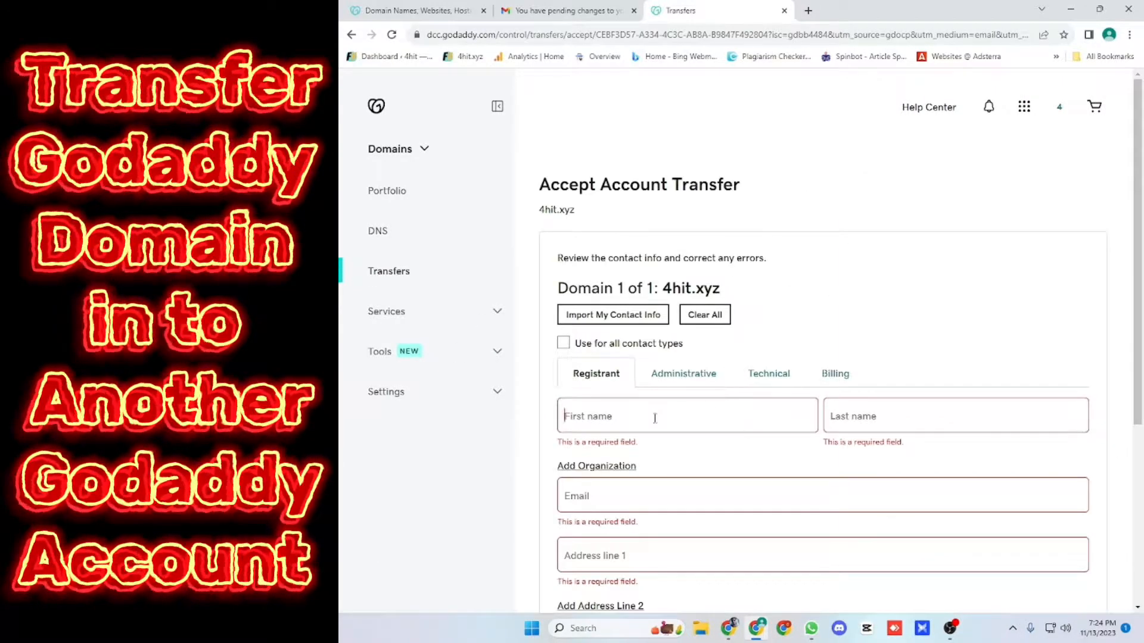
pyautogui.scroll(-2, 769, 381)
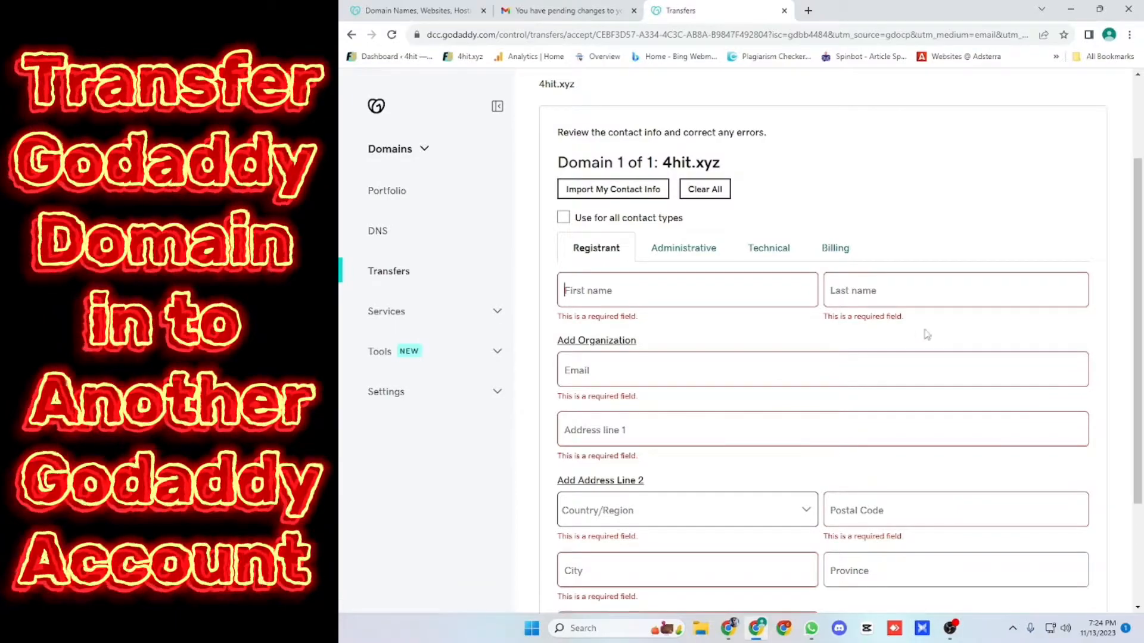
pyautogui.scroll(-2, 924, 331)
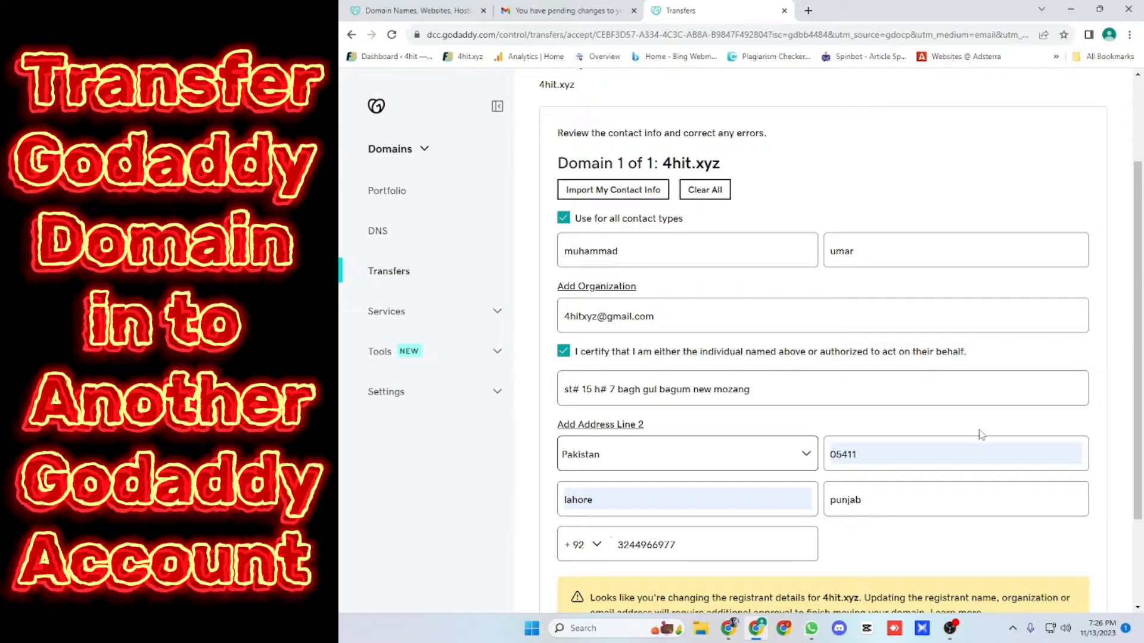
# Submit the registrant contact details for 4hit.xyz, agree to the Change of Registrant terms and complete the transfer.
pyautogui.scroll(-2, 983, 447)
pyautogui.click(1090, 580)
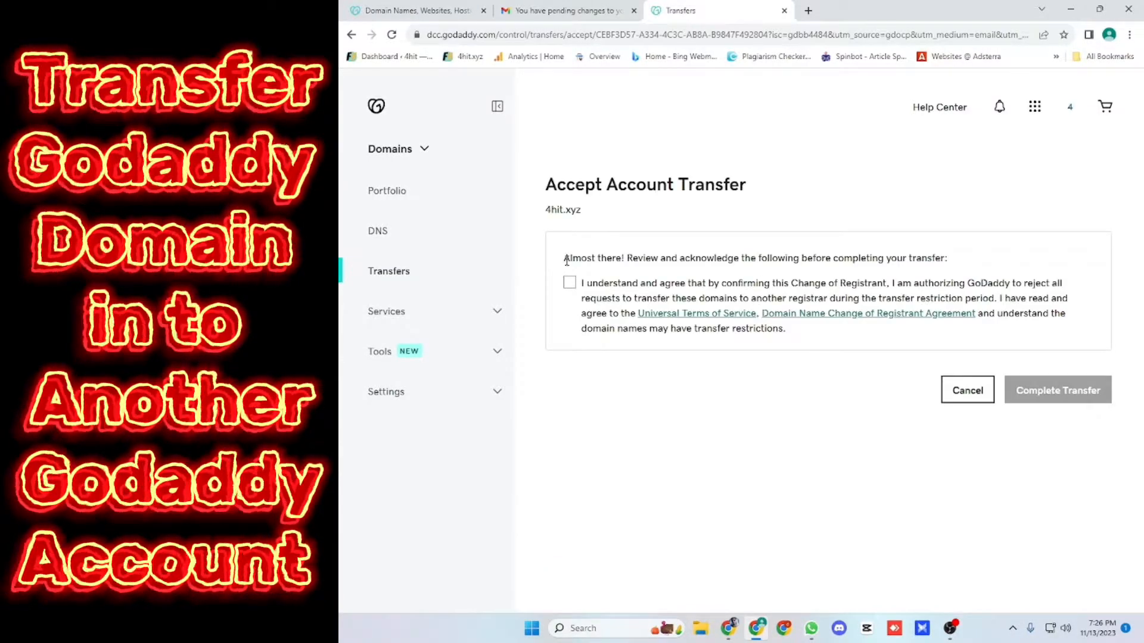
pyautogui.click(570, 284)
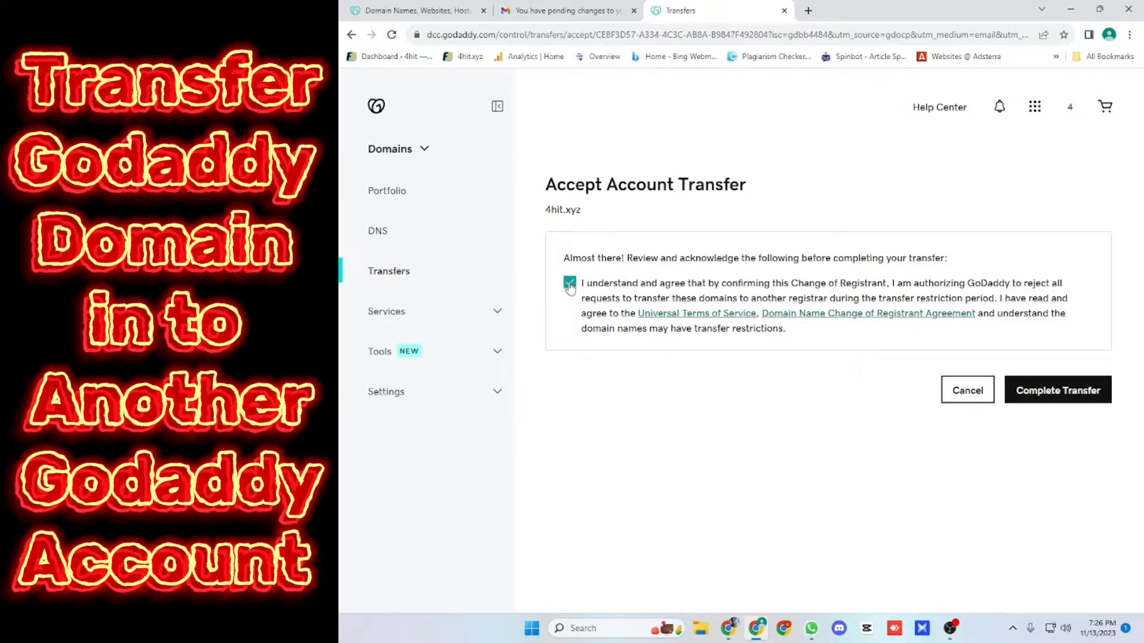
pyautogui.click(1041, 391)
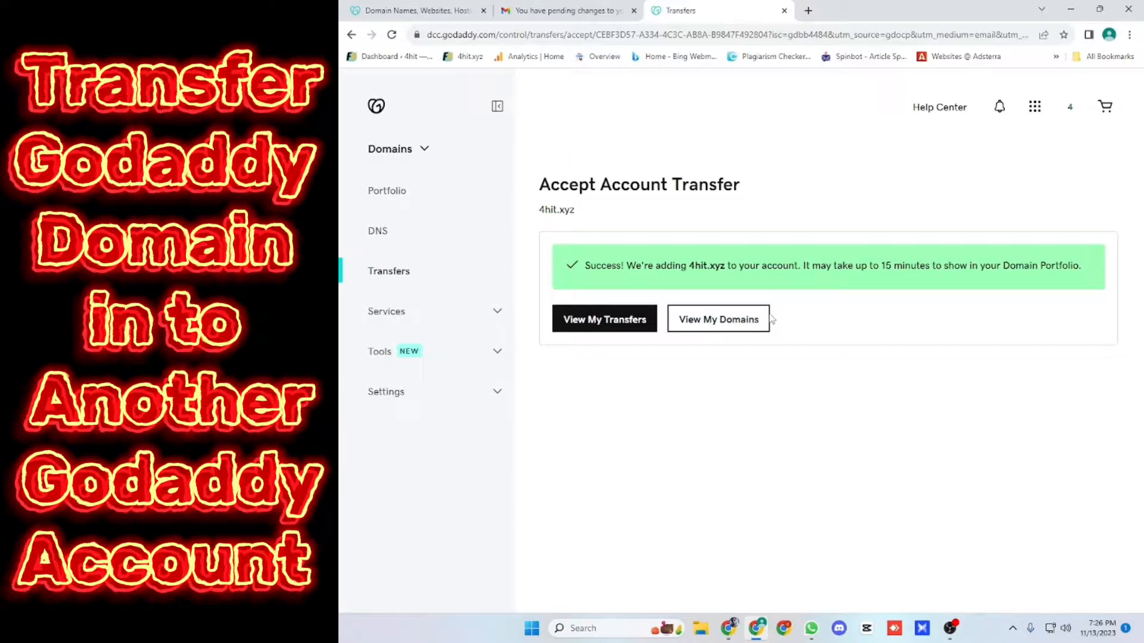
# View the receiving account's transfers and open its products page.
pyautogui.click(626, 323)
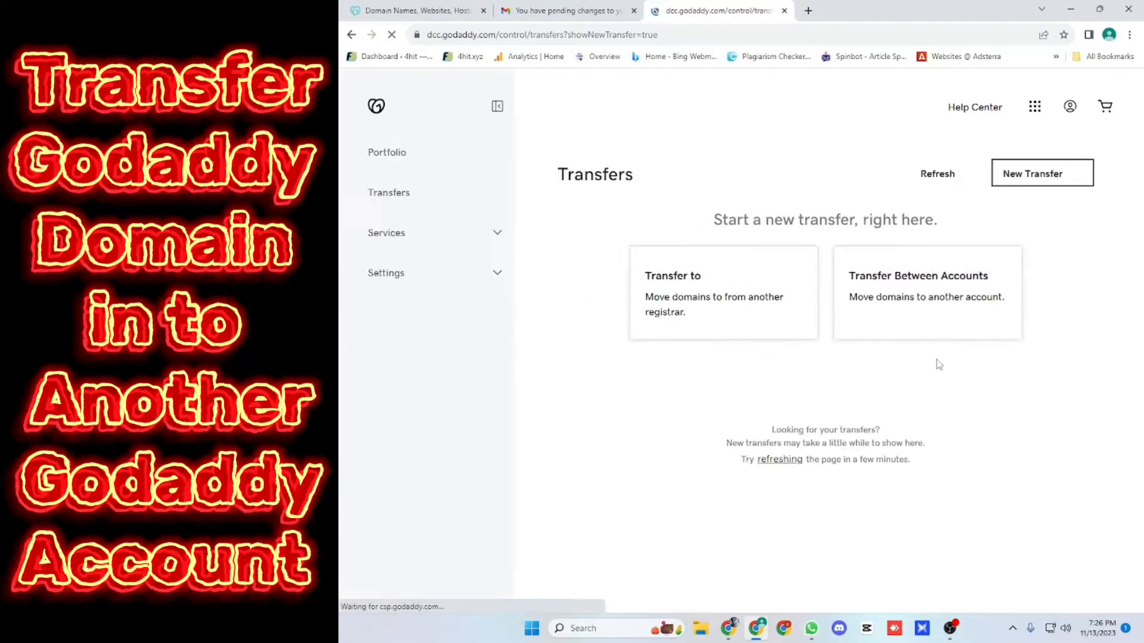
pyautogui.click(1072, 113)
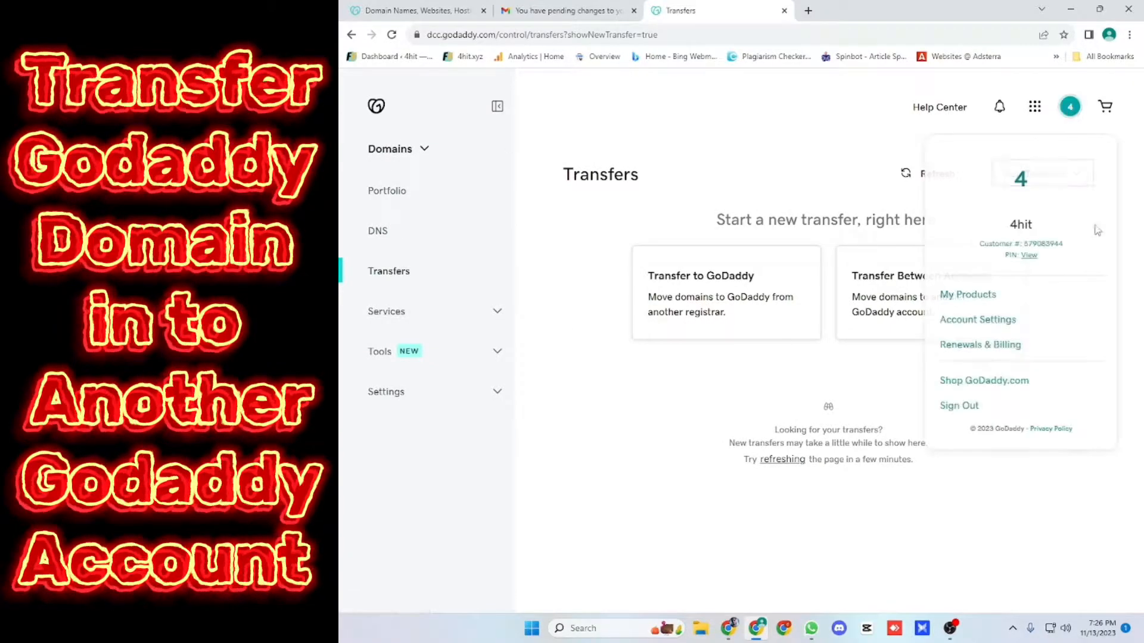
pyautogui.click(1074, 326)
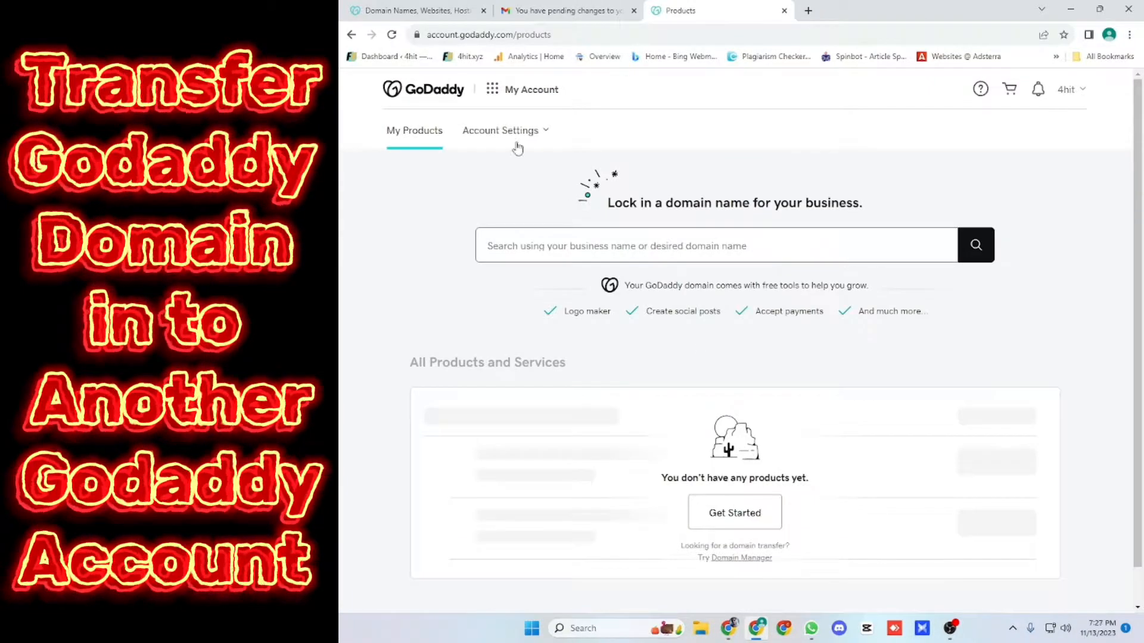
# Open the Domain Manager from the empty products list and dismiss the Domain Portfolio tour.
pyautogui.scroll(-1, 769, 525)
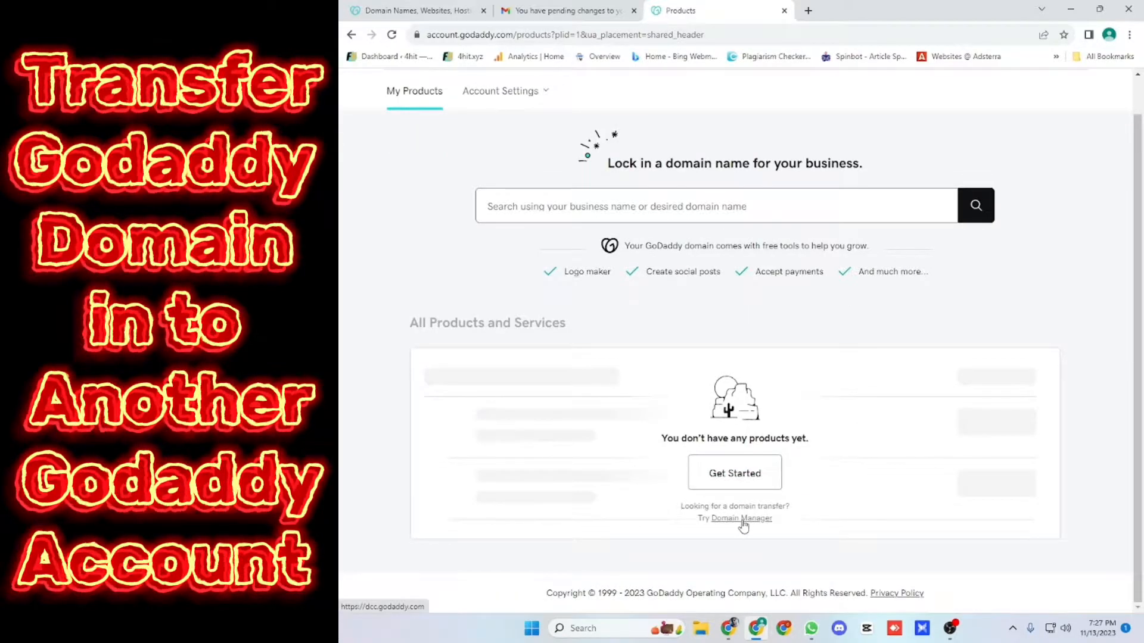
pyautogui.click(743, 520)
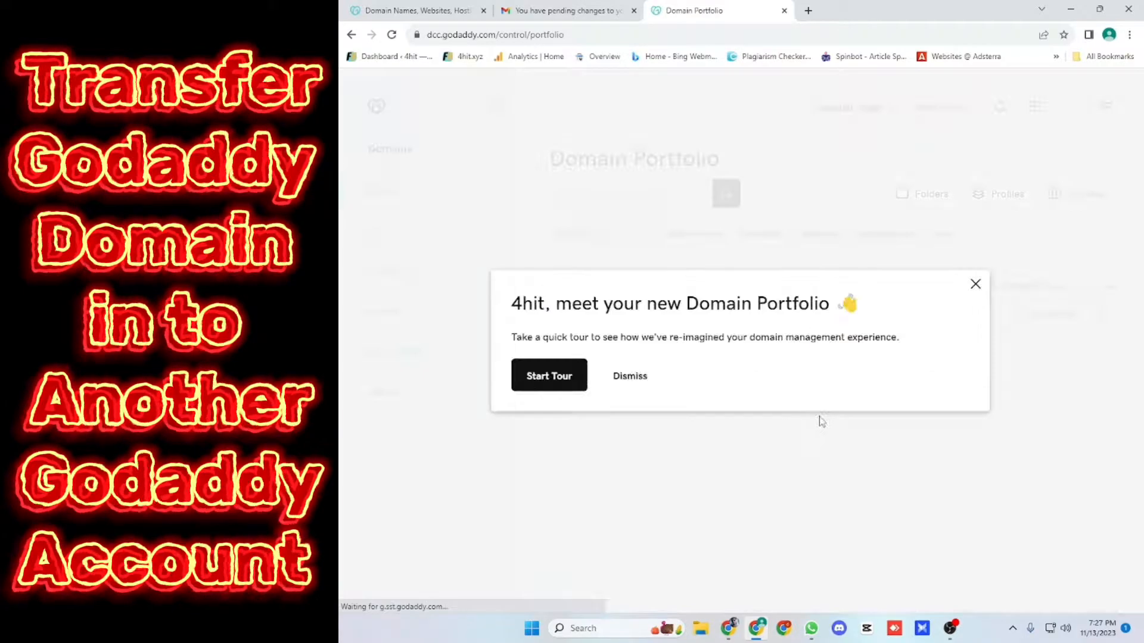
pyautogui.click(627, 386)
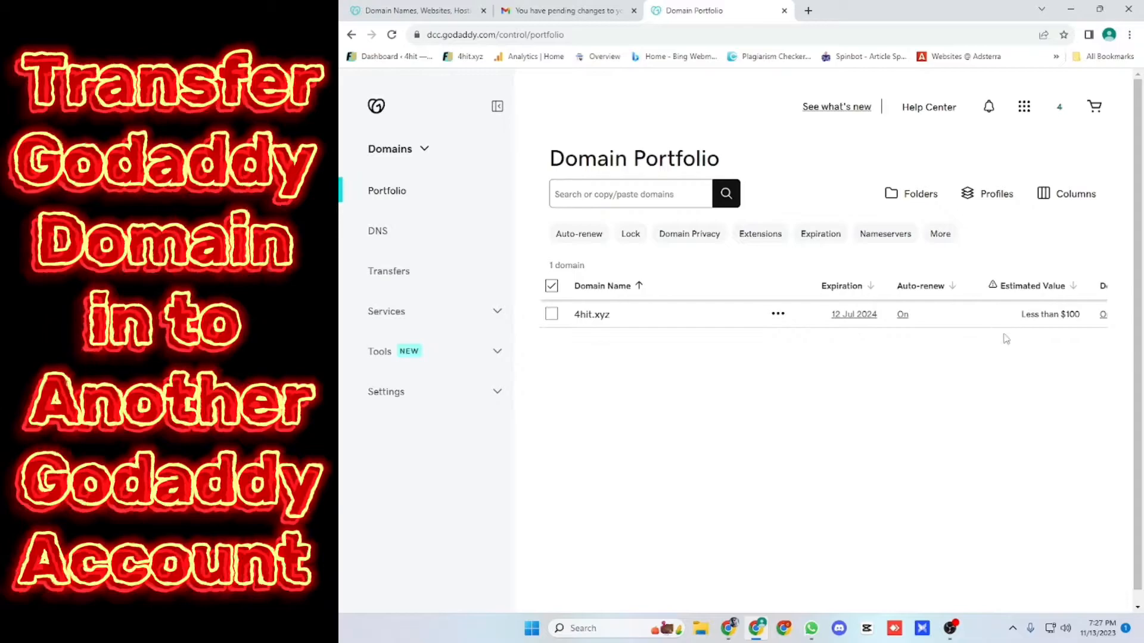
# Check the sending account's browser window and examine the 4hit.xyz entry in the receiving account's Domain Portfolio.
pyautogui.click(729, 629)
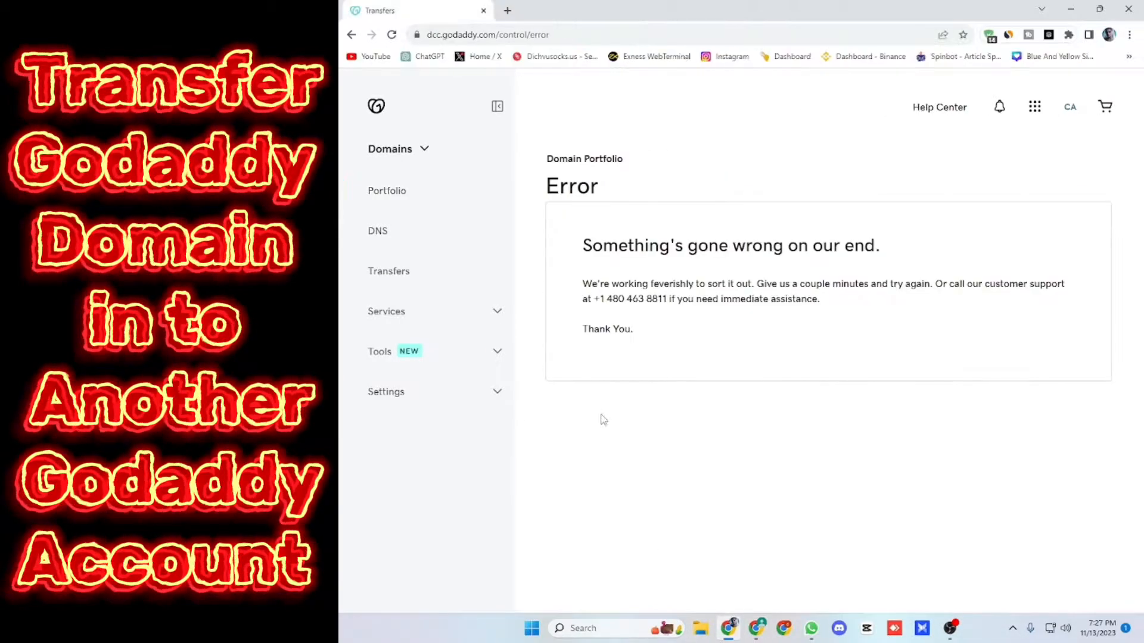
pyautogui.click(757, 628)
pyautogui.click(552, 314)
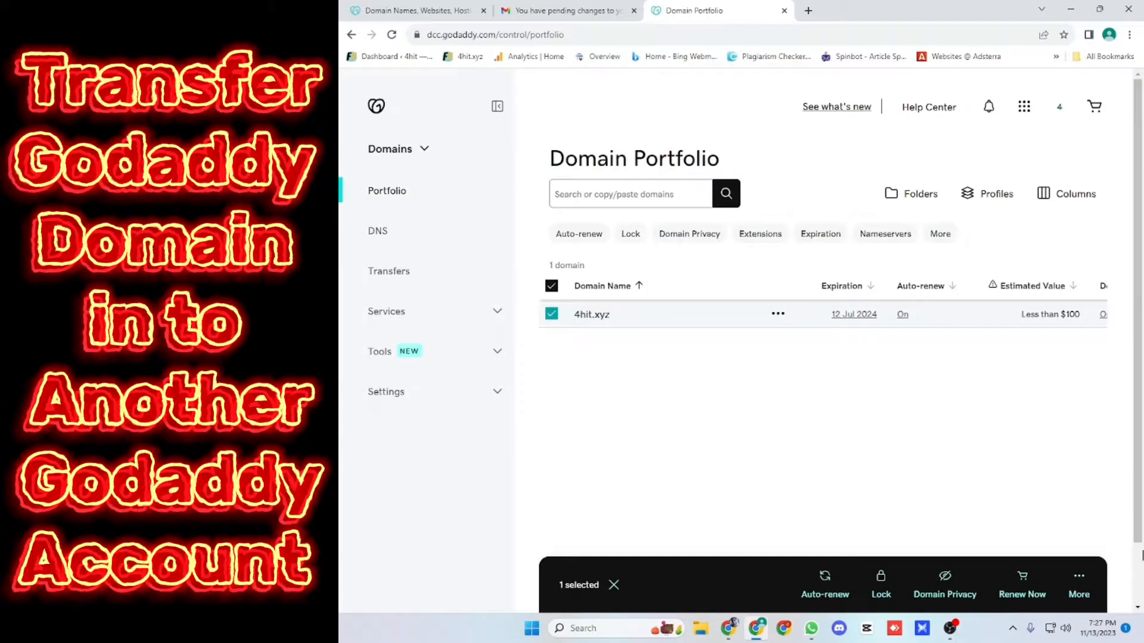
pyautogui.scroll(-1, 886, 380)
pyautogui.scroll(1, 767, 358)
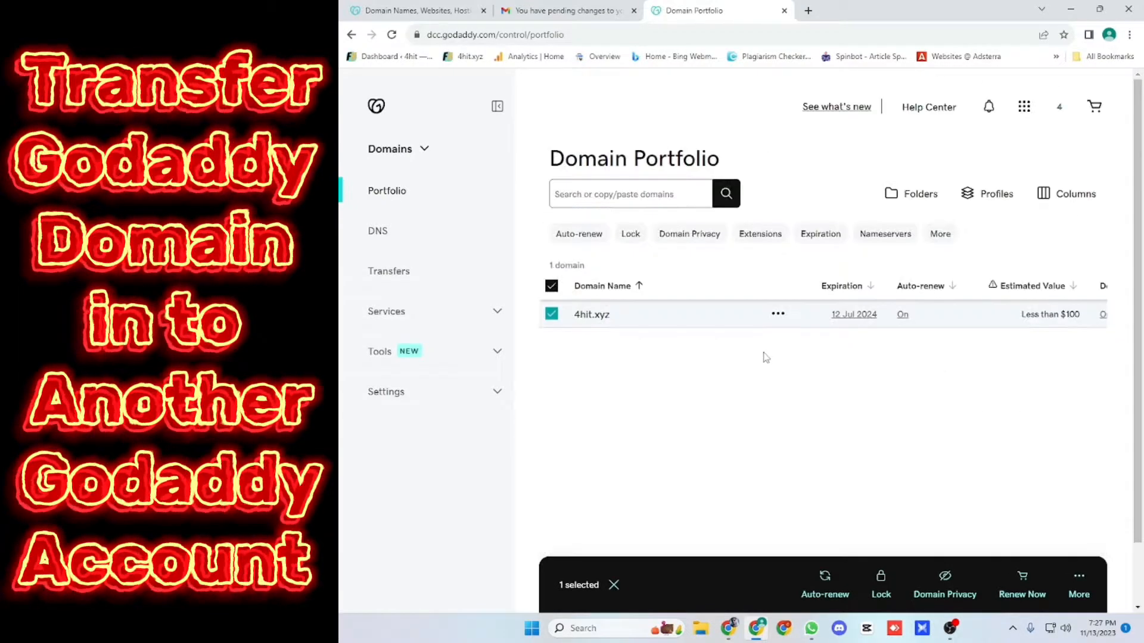
pyautogui.click(553, 318)
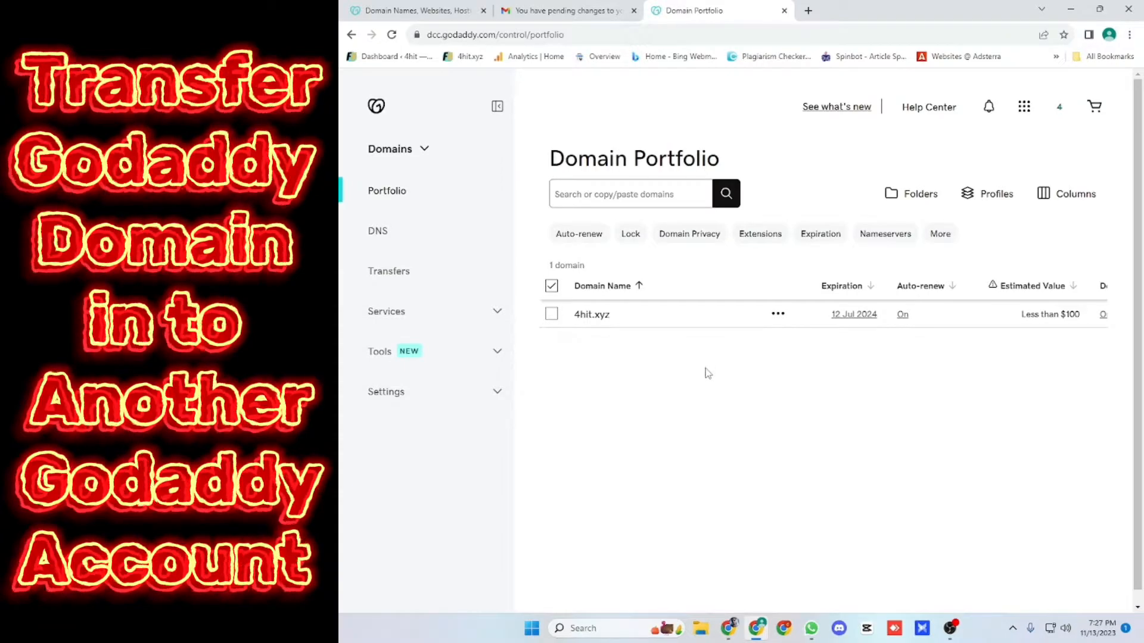
pyautogui.scroll(-1, 1127, 417)
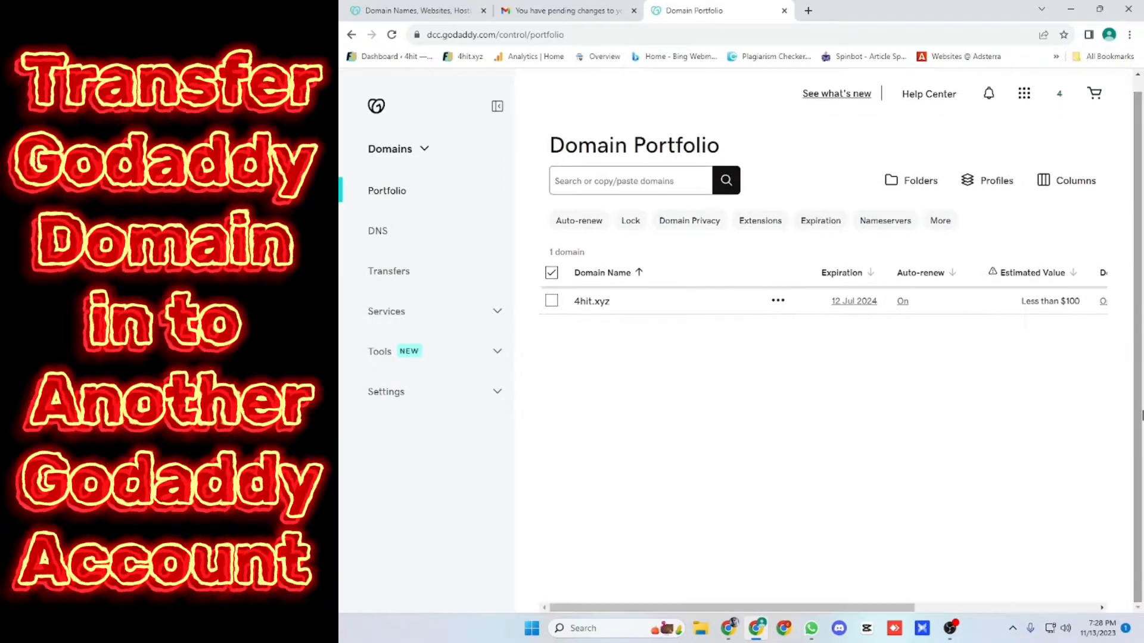